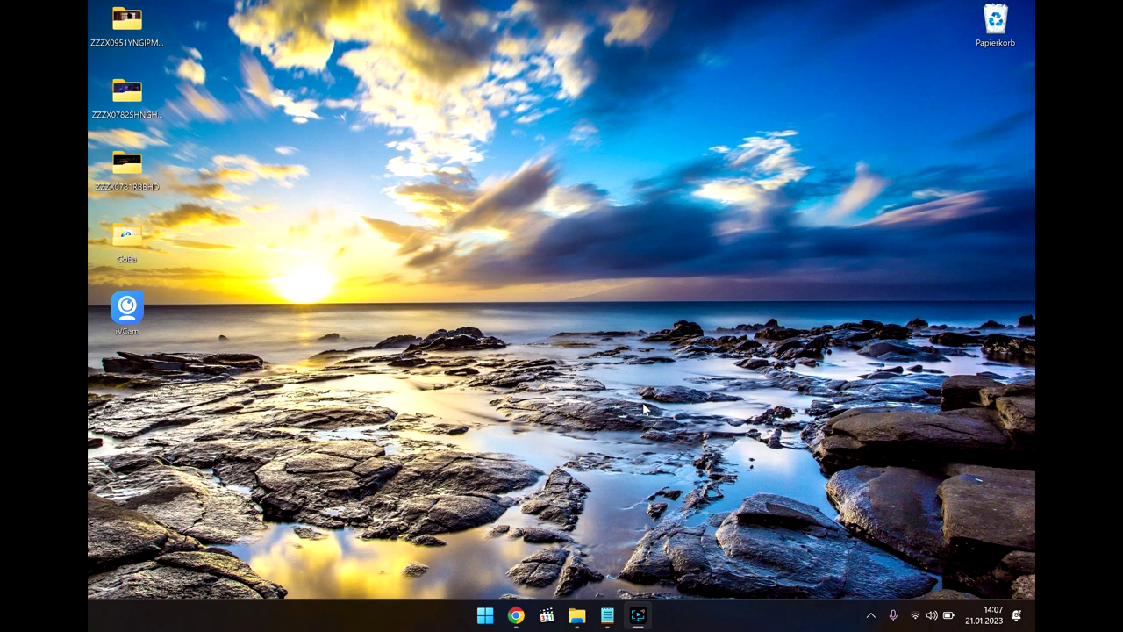
pyautogui.click(643, 617)
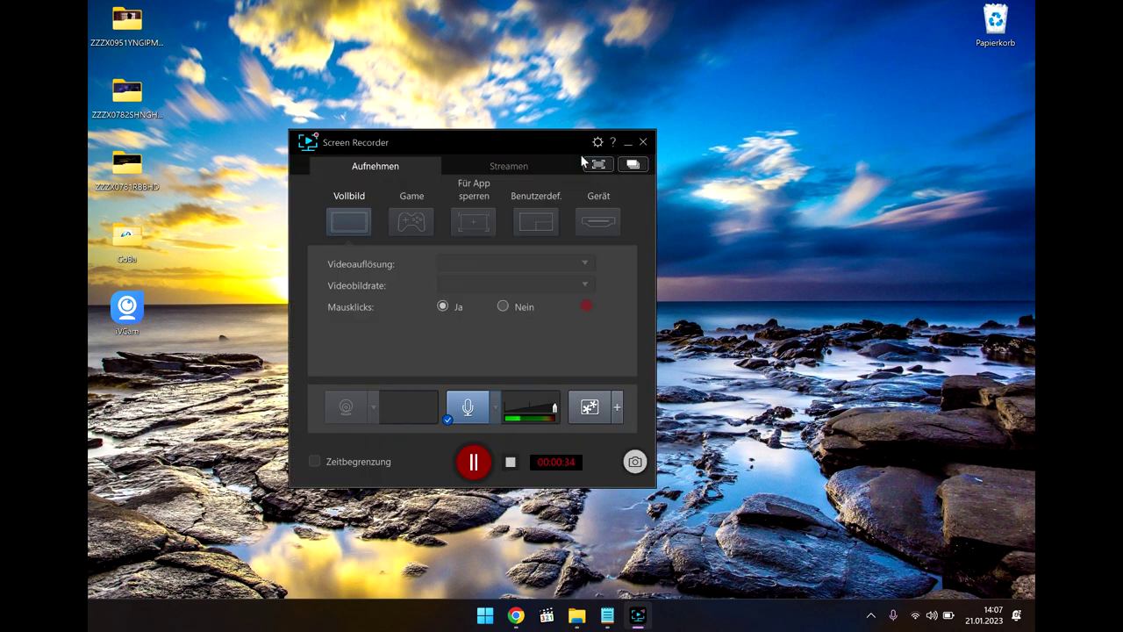
pyautogui.click(627, 142)
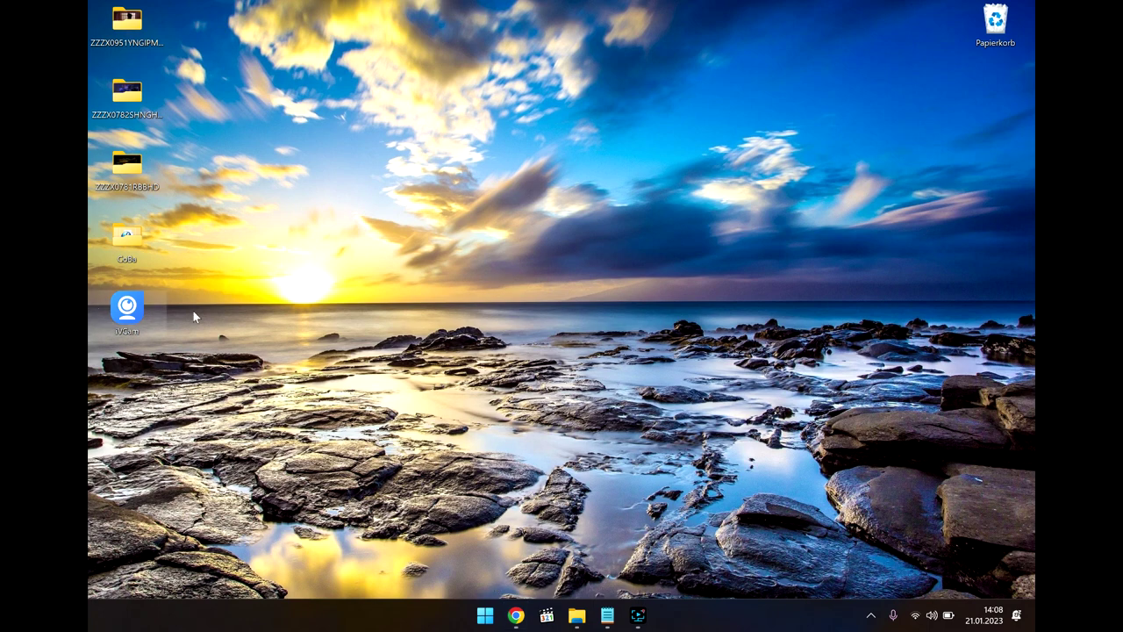
# Switch to Chrome and examine the iVCam page's Windows client and mobile app download options.
pyautogui.click(515, 619)
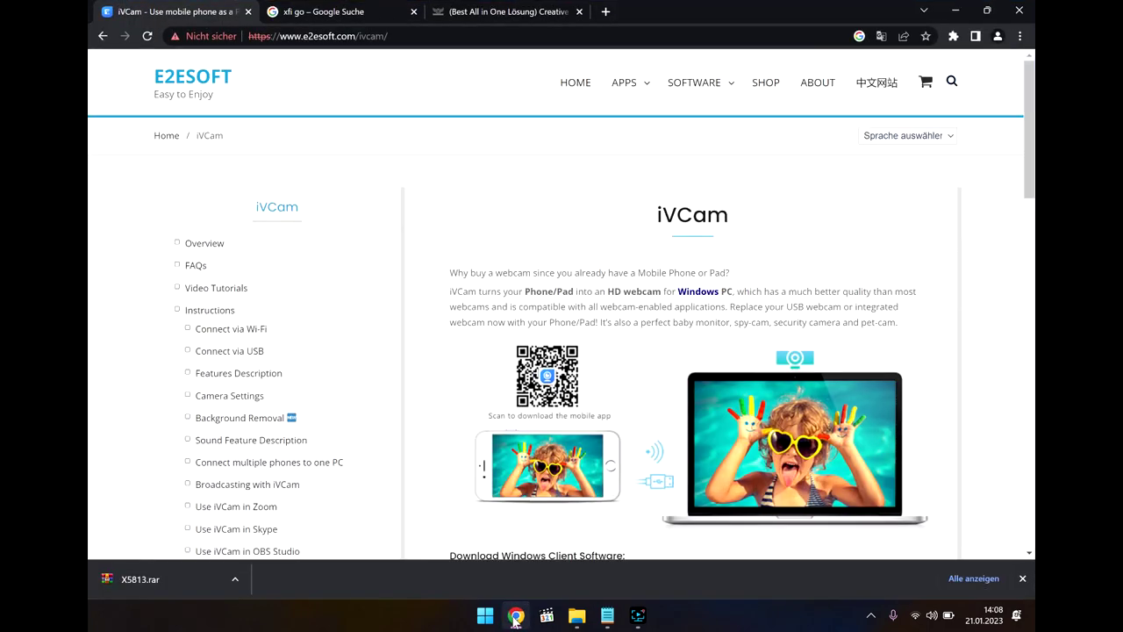
pyautogui.scroll(-3, 715, 225)
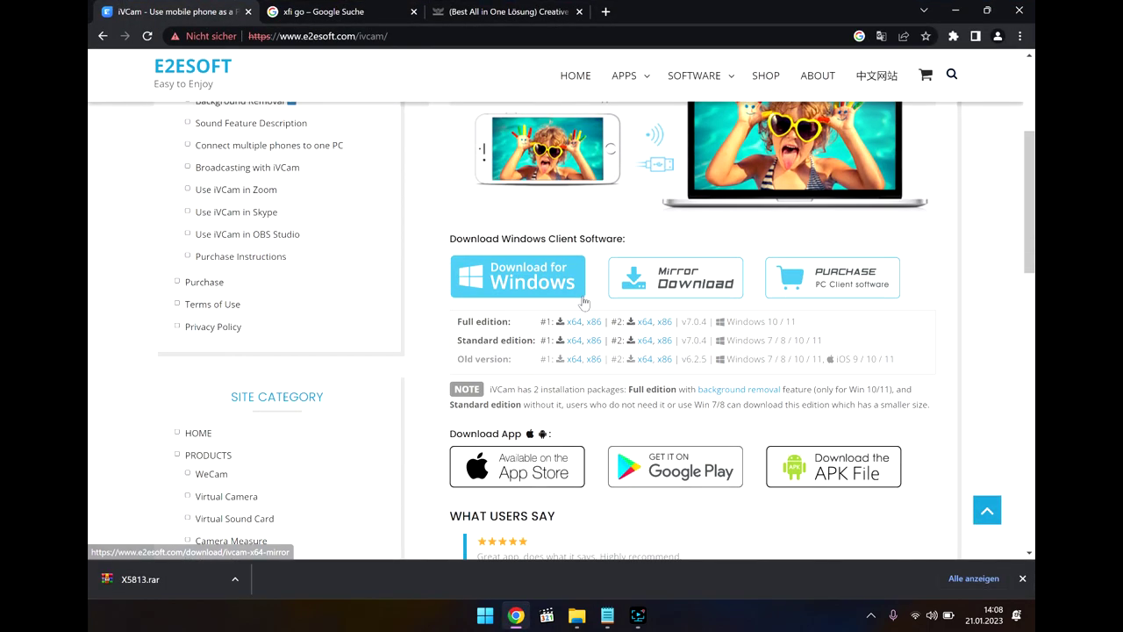
pyautogui.scroll(2, 715, 226)
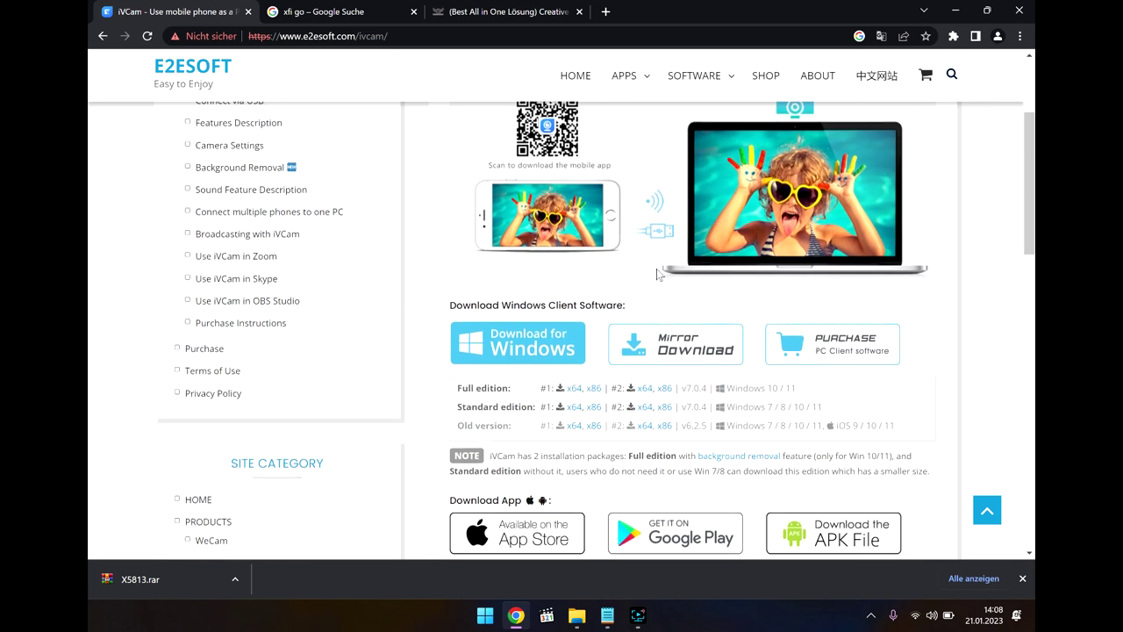
pyautogui.scroll(3, 574, 308)
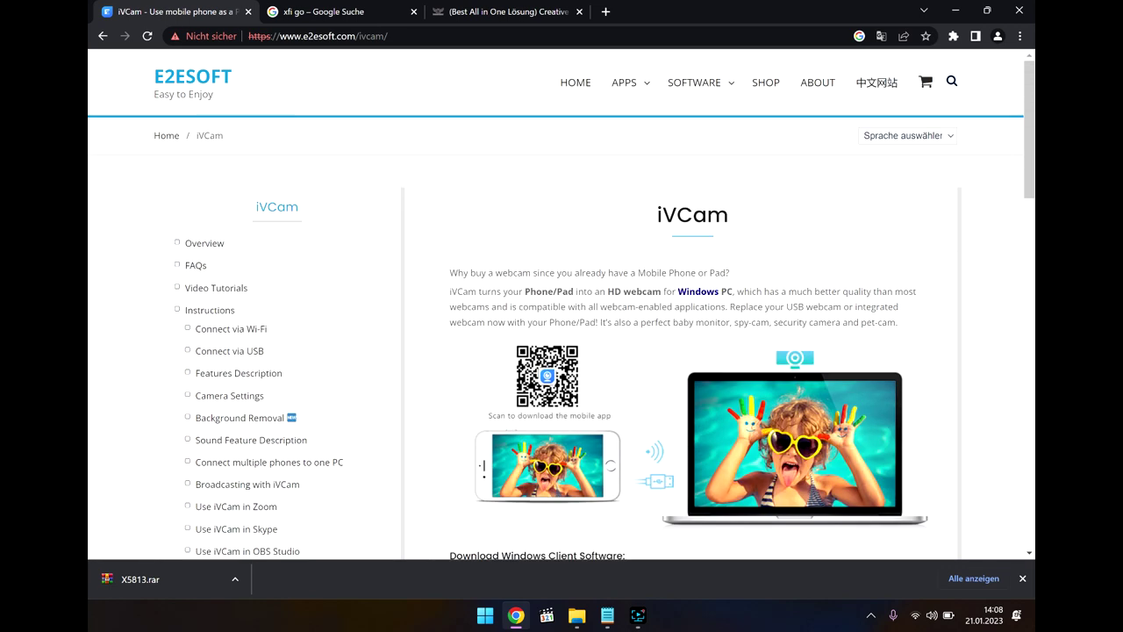
pyautogui.scroll(-2, 628, 341)
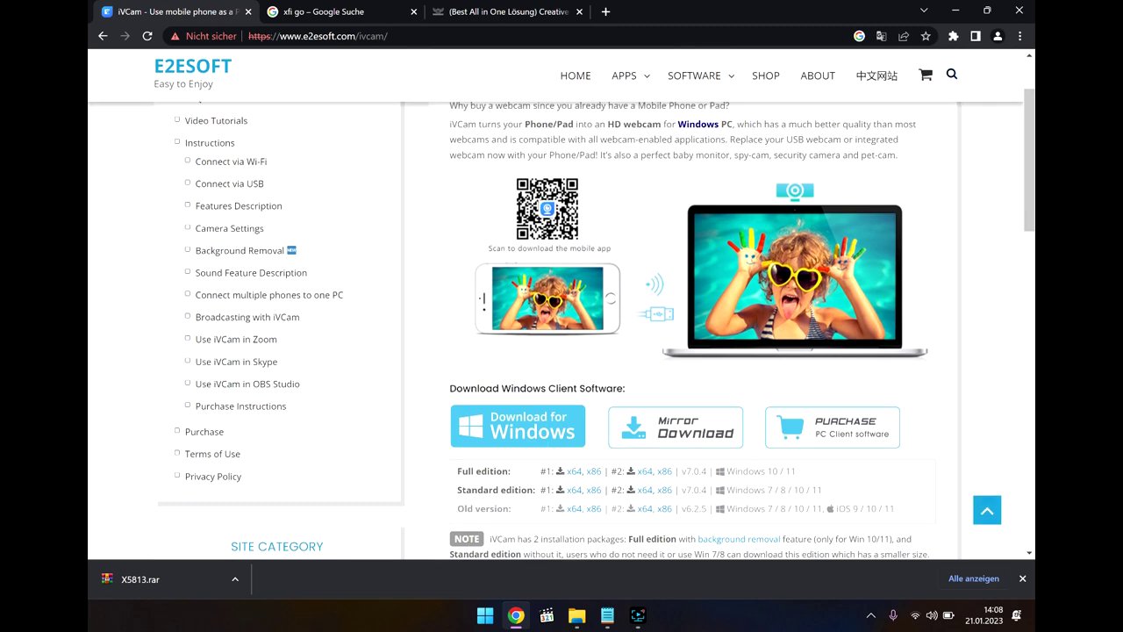
pyautogui.scroll(2, 587, 399)
pyautogui.scroll(-3, 579, 403)
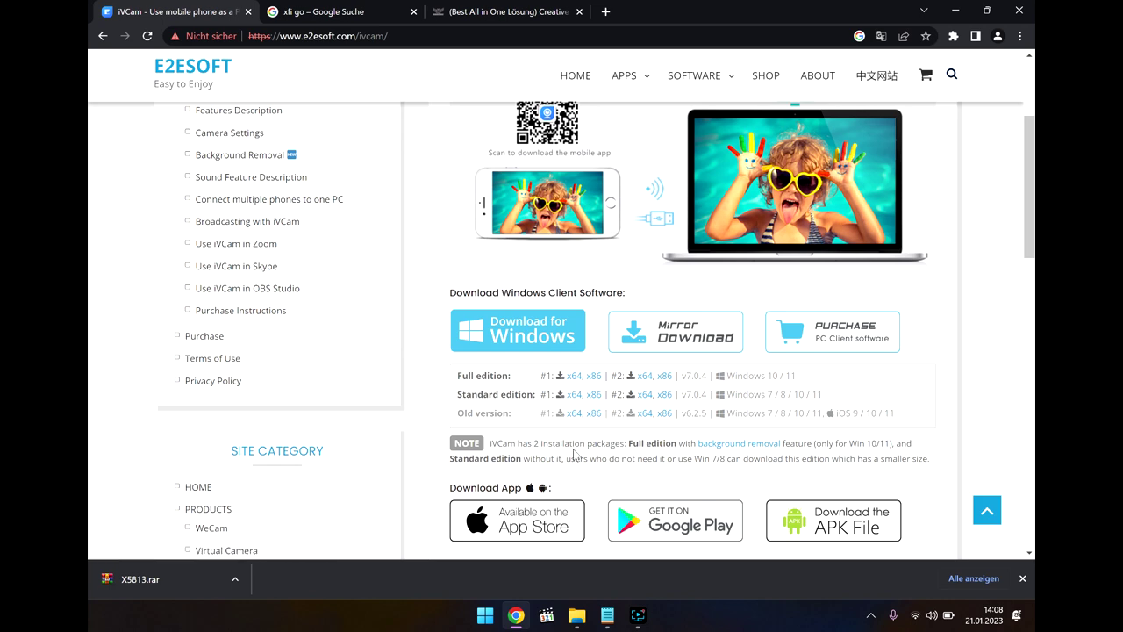
pyautogui.scroll(-1, 575, 453)
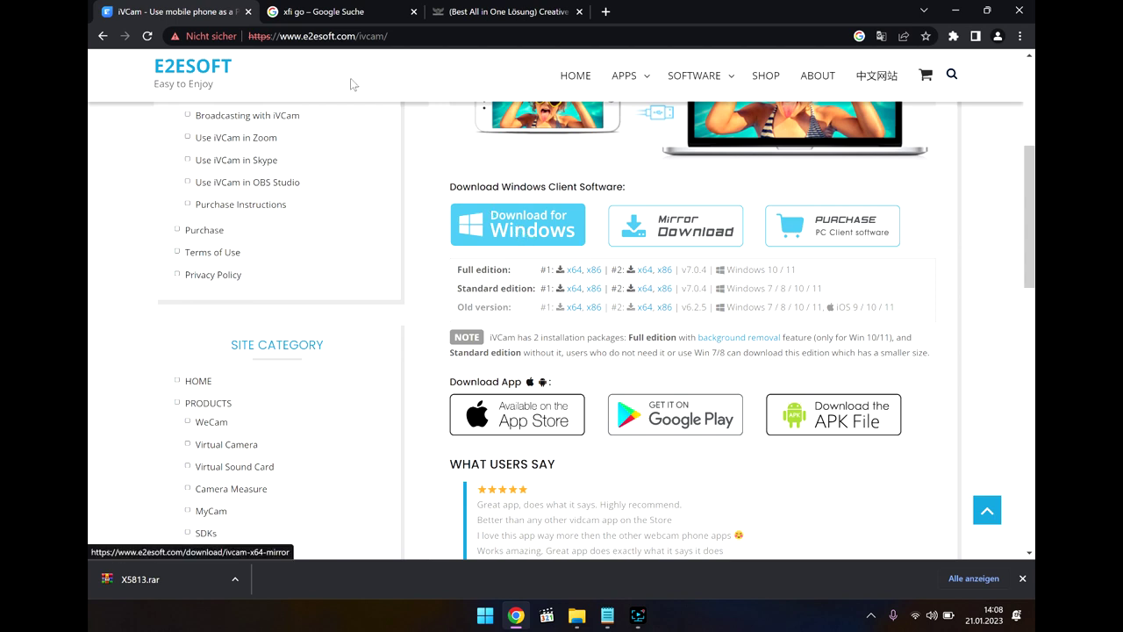
pyautogui.click(384, 36)
pyautogui.click(384, 36)
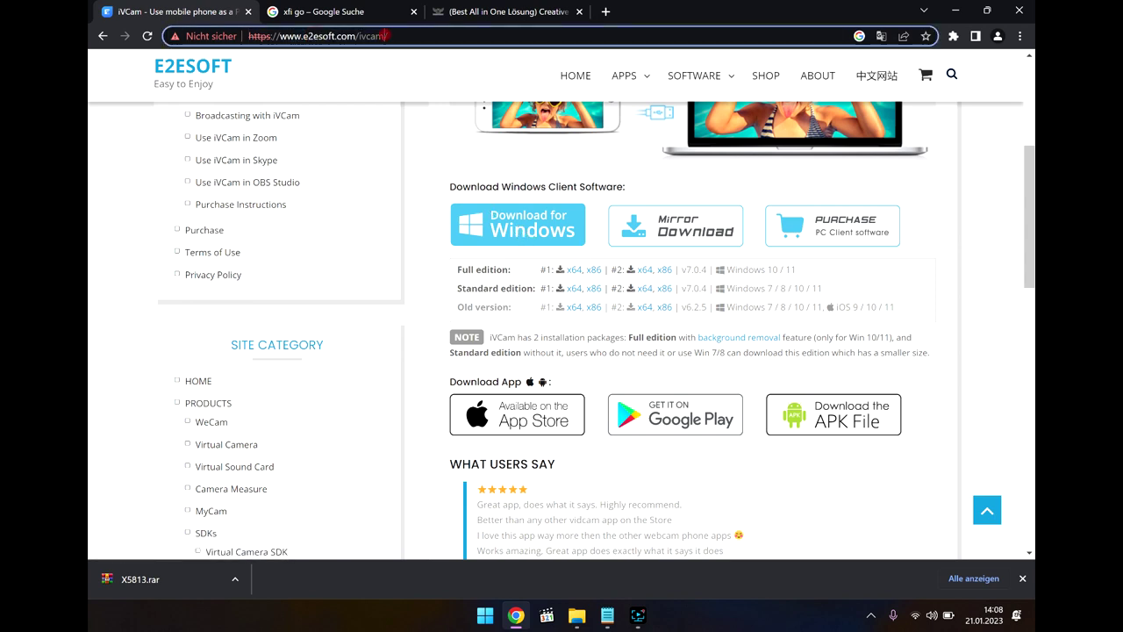
pyautogui.moveTo(386, 36); pyautogui.dragTo(280, 36)
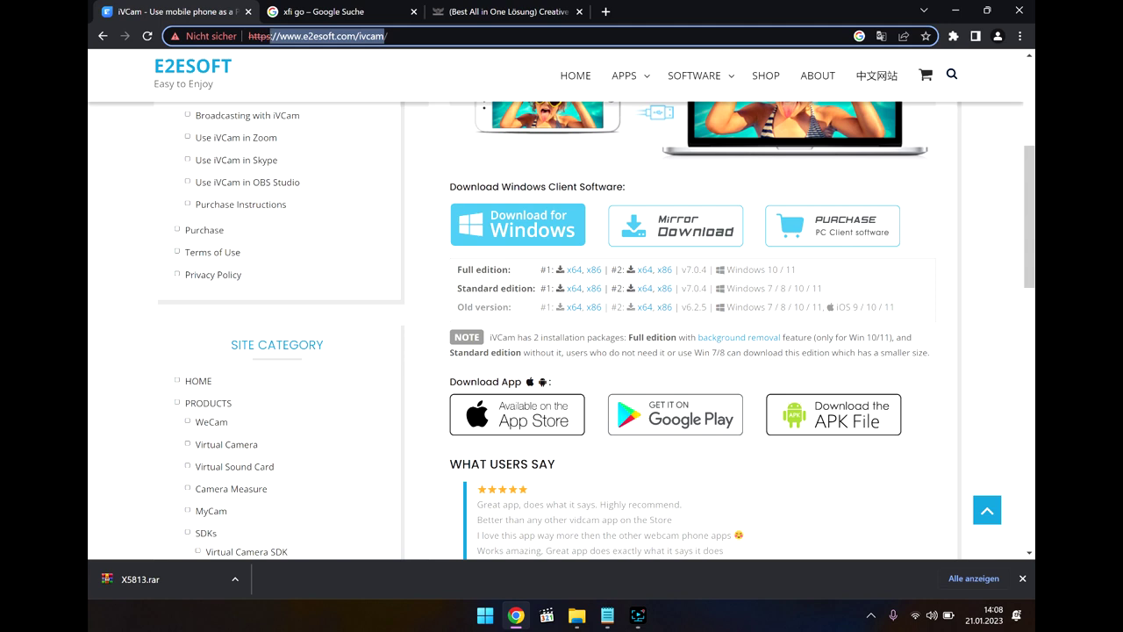
pyautogui.click(406, 36)
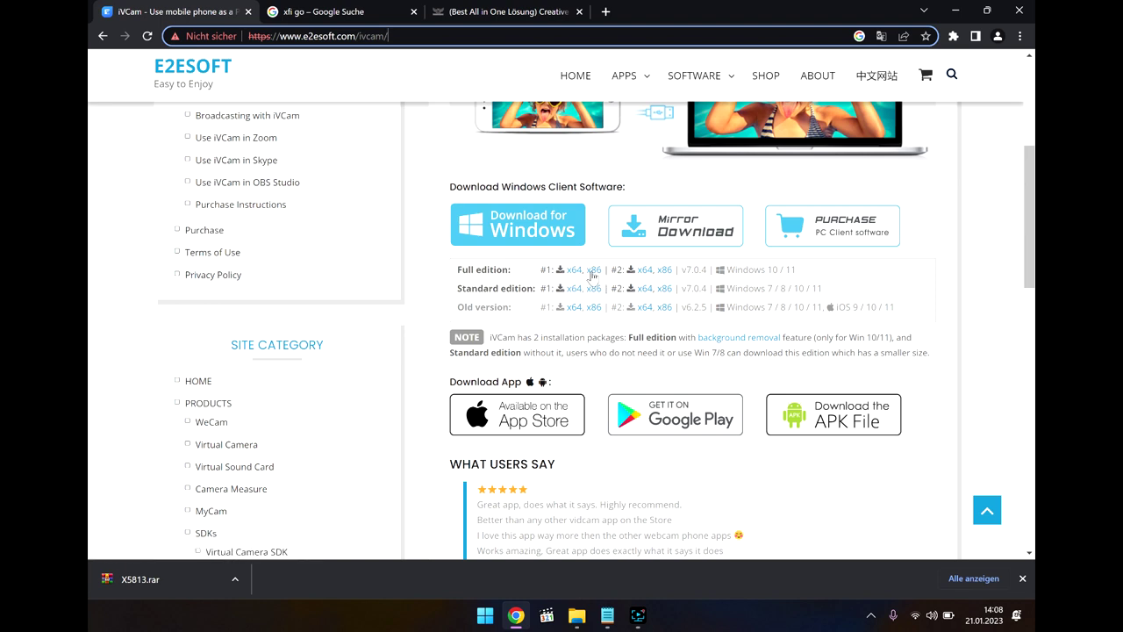
pyautogui.click(1020, 10)
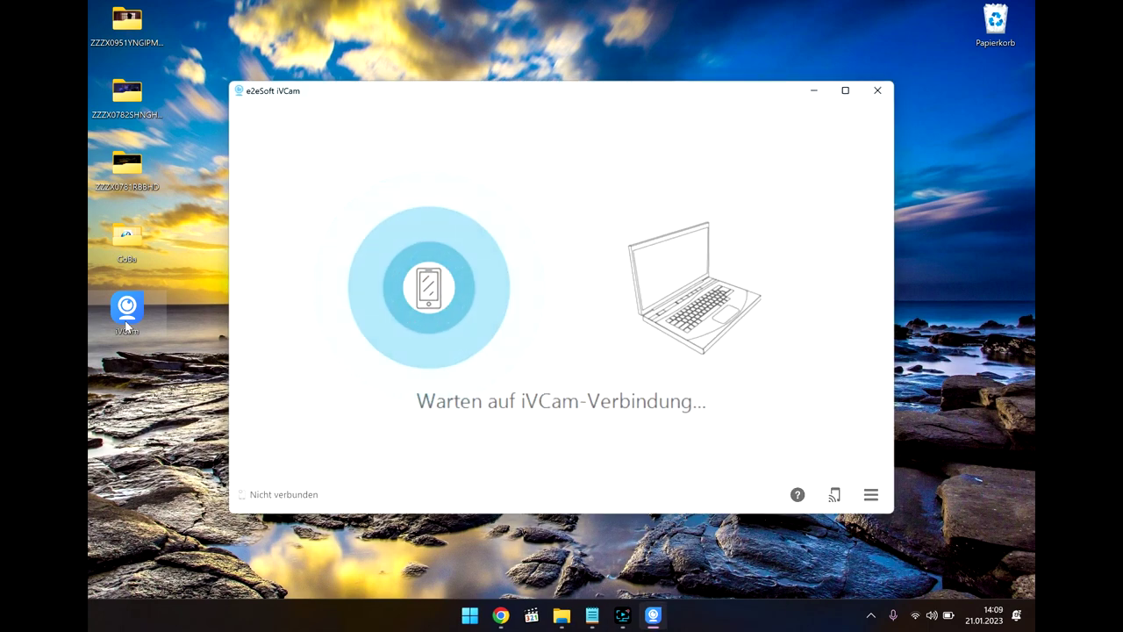
# Close the iVCam window and quit the iVCam instance still running in the background.
pyautogui.click(877, 90)
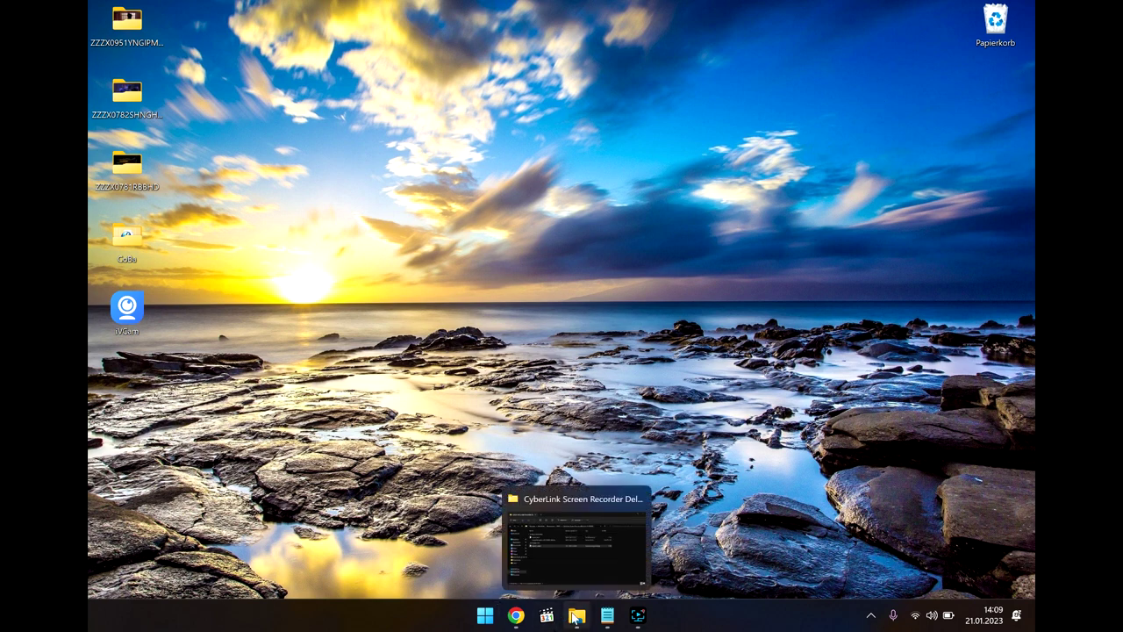
pyautogui.click(870, 614)
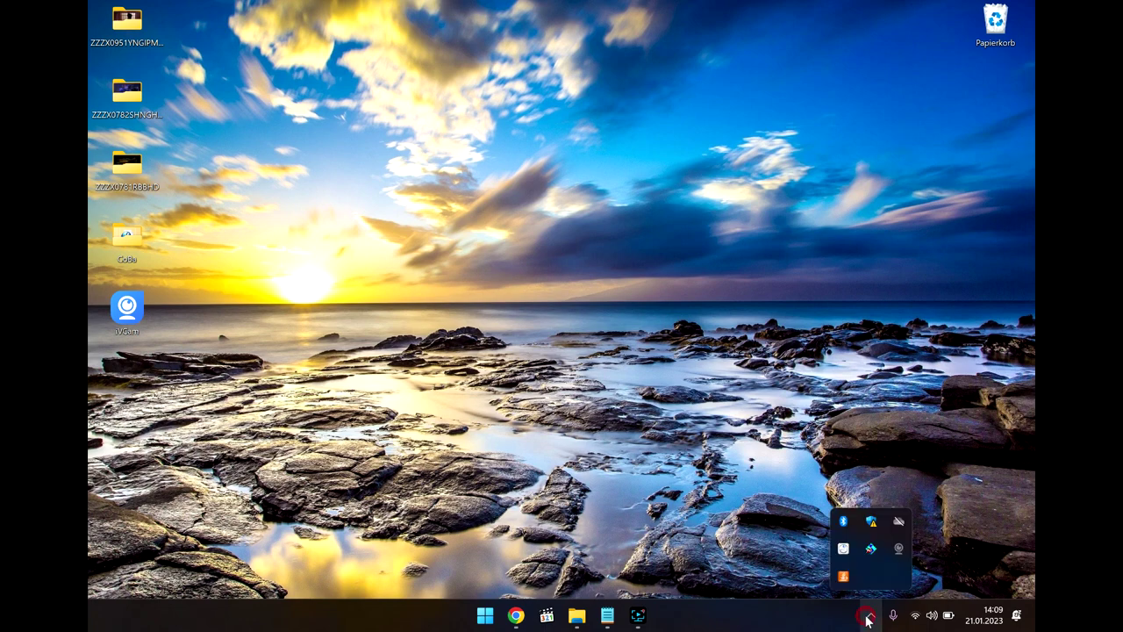
pyautogui.rightClick(902, 550)
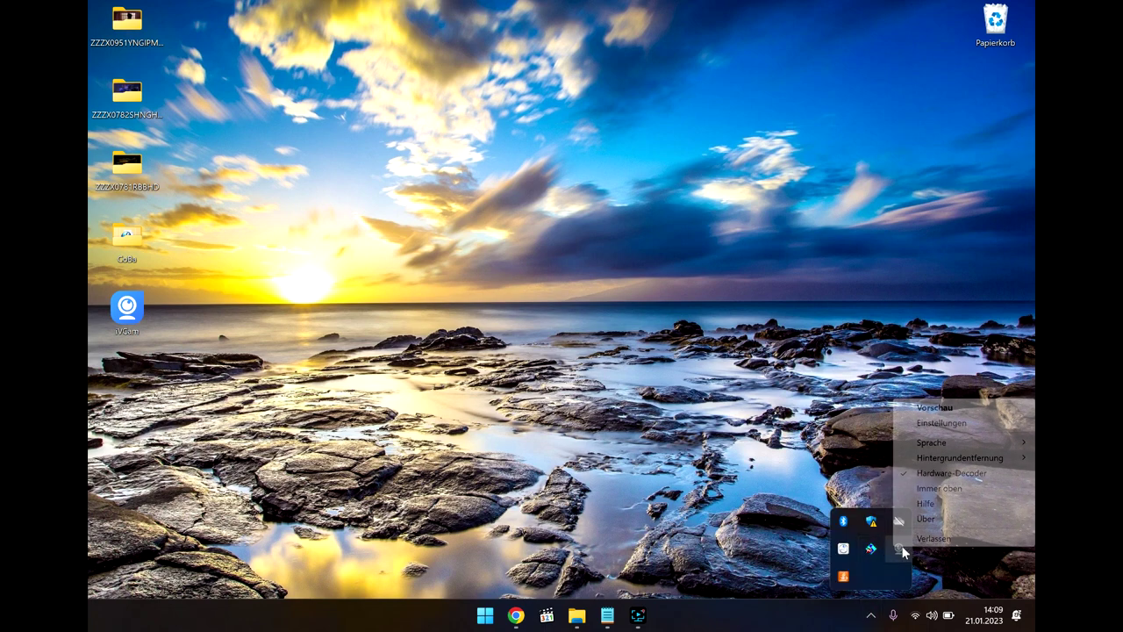
pyautogui.click(948, 540)
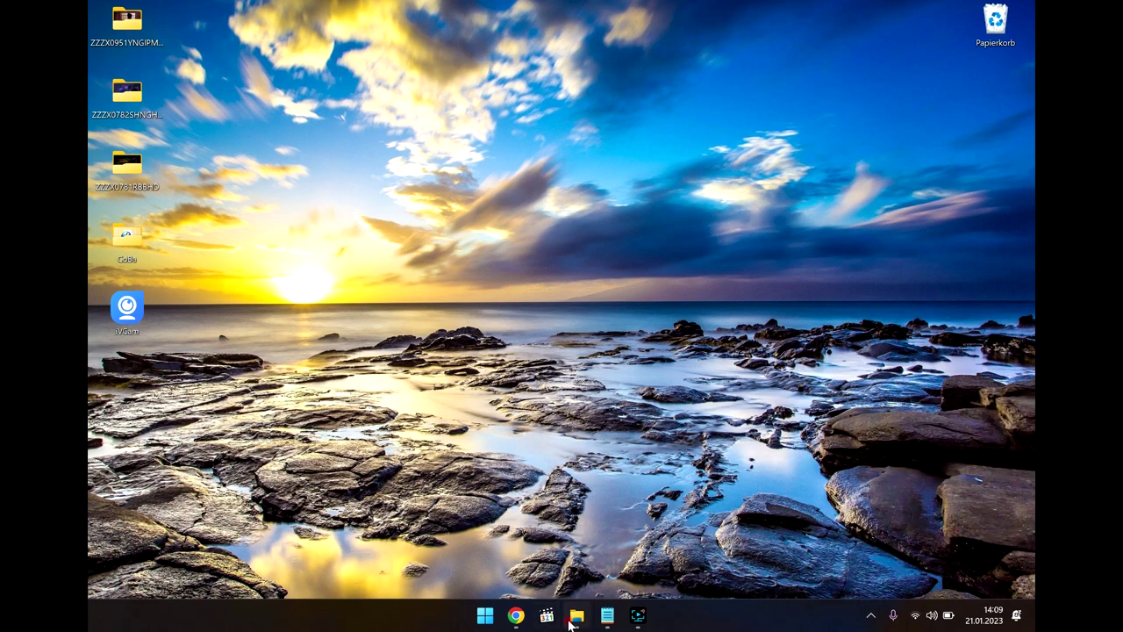
# Open Device Manager and inspect the camera and imaging device categories for the e2eSoft iVCam entry.
pyautogui.click(577, 616)
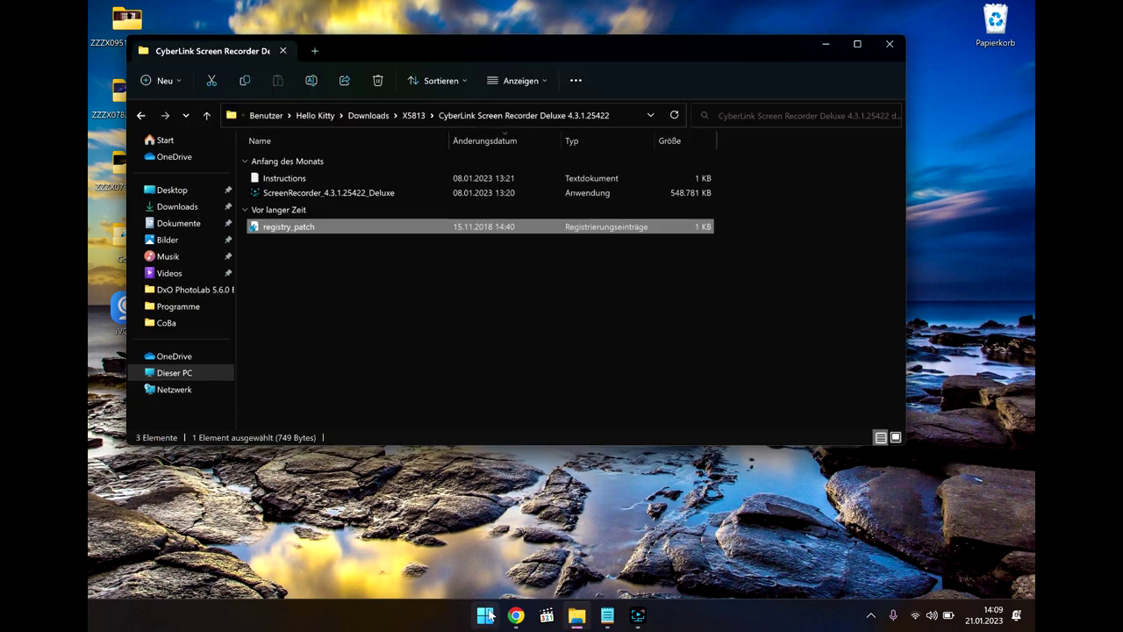
pyautogui.click(488, 616)
pyautogui.rightClick(489, 616)
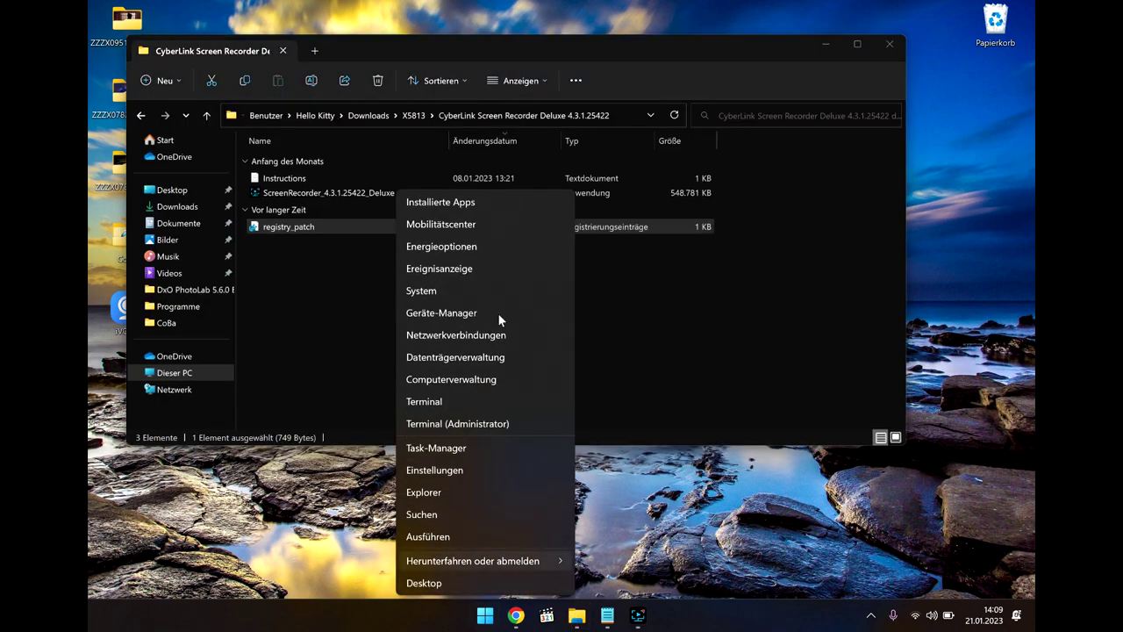
pyautogui.click(445, 313)
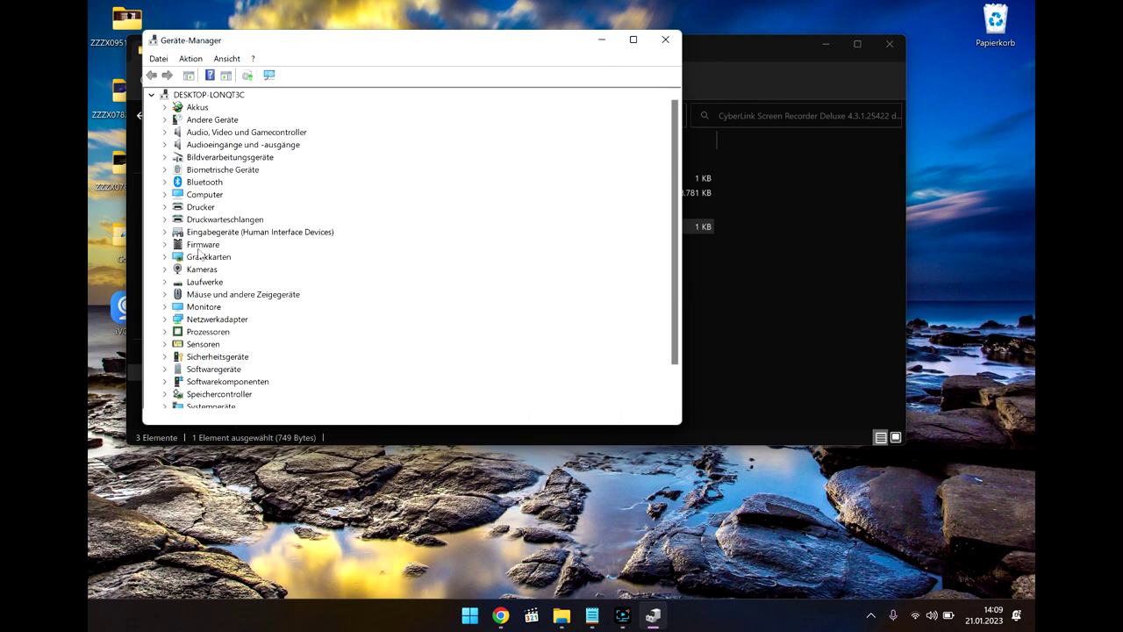
pyautogui.click(165, 269)
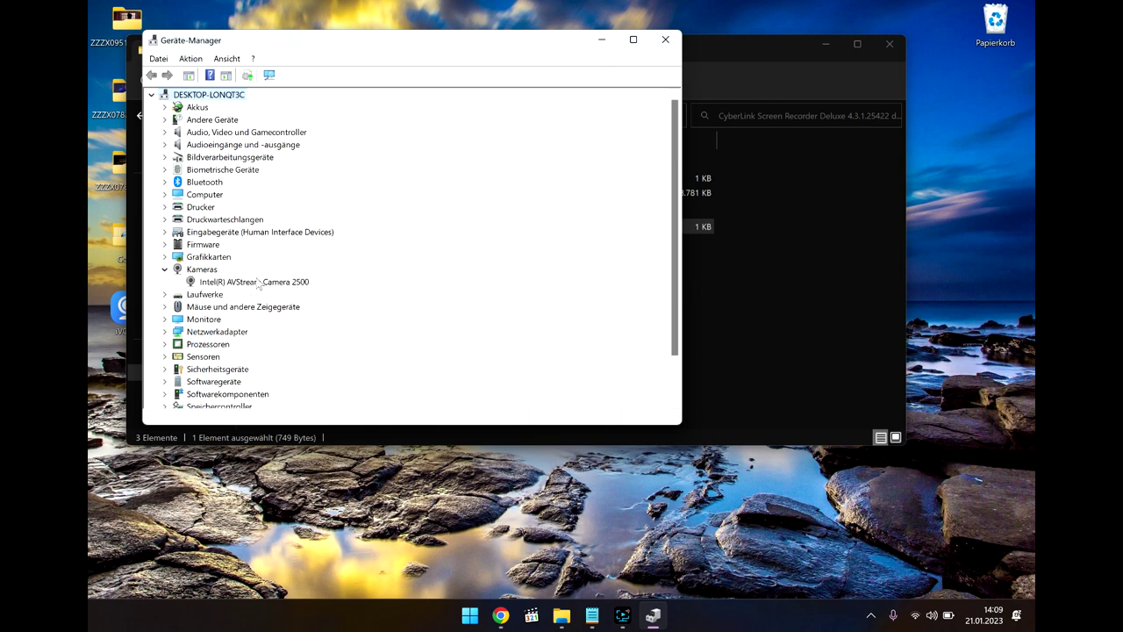
pyautogui.click(259, 282)
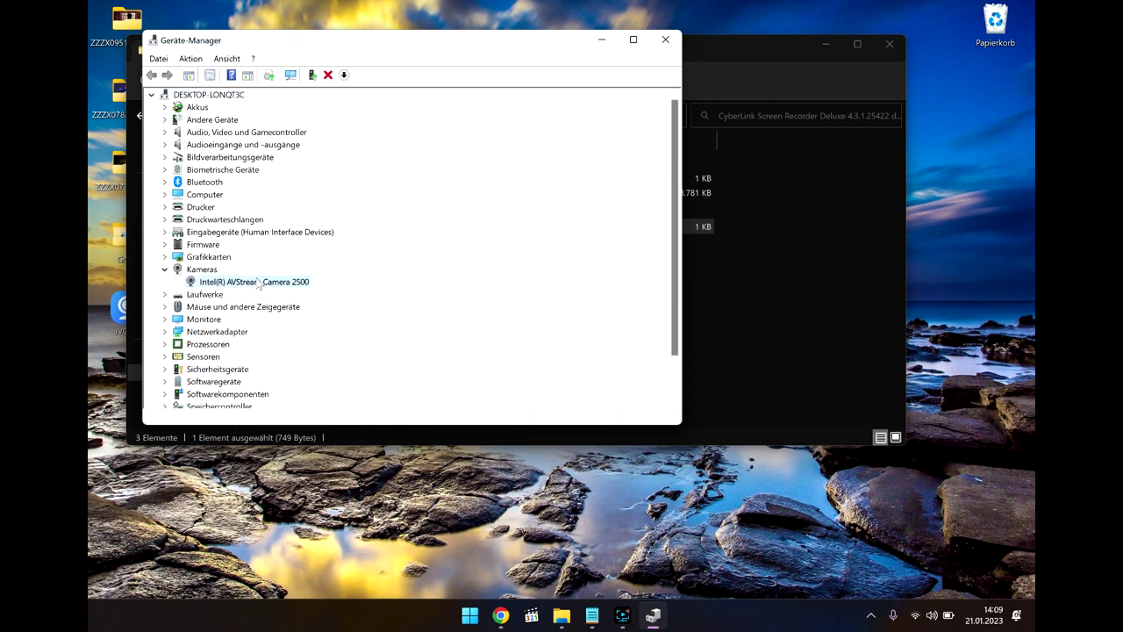
pyautogui.click(165, 157)
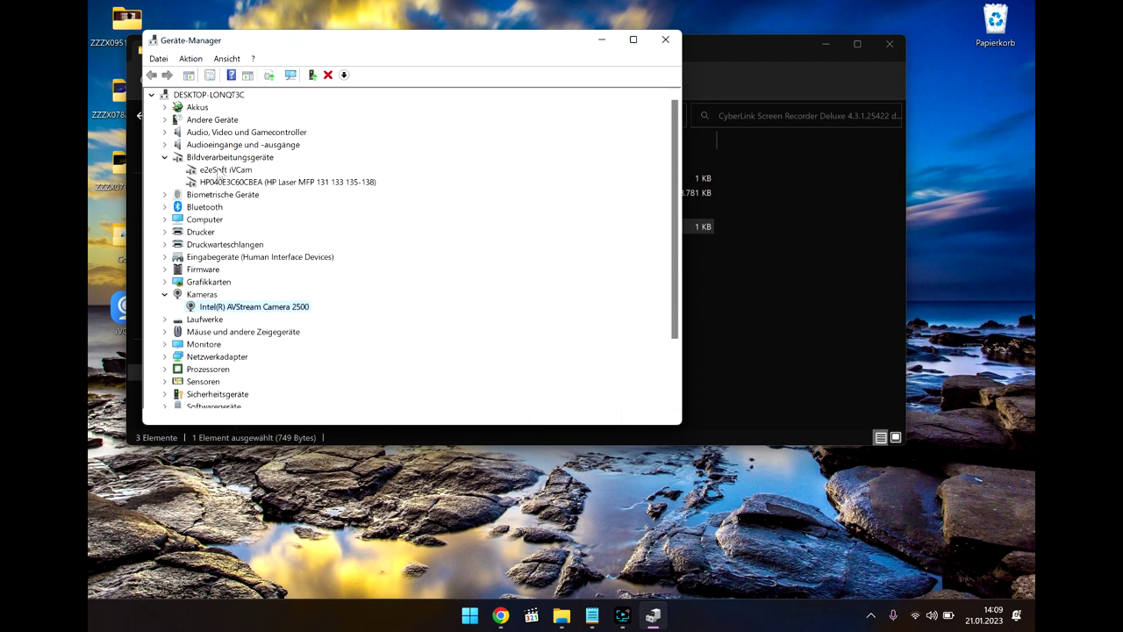
pyautogui.click(219, 171)
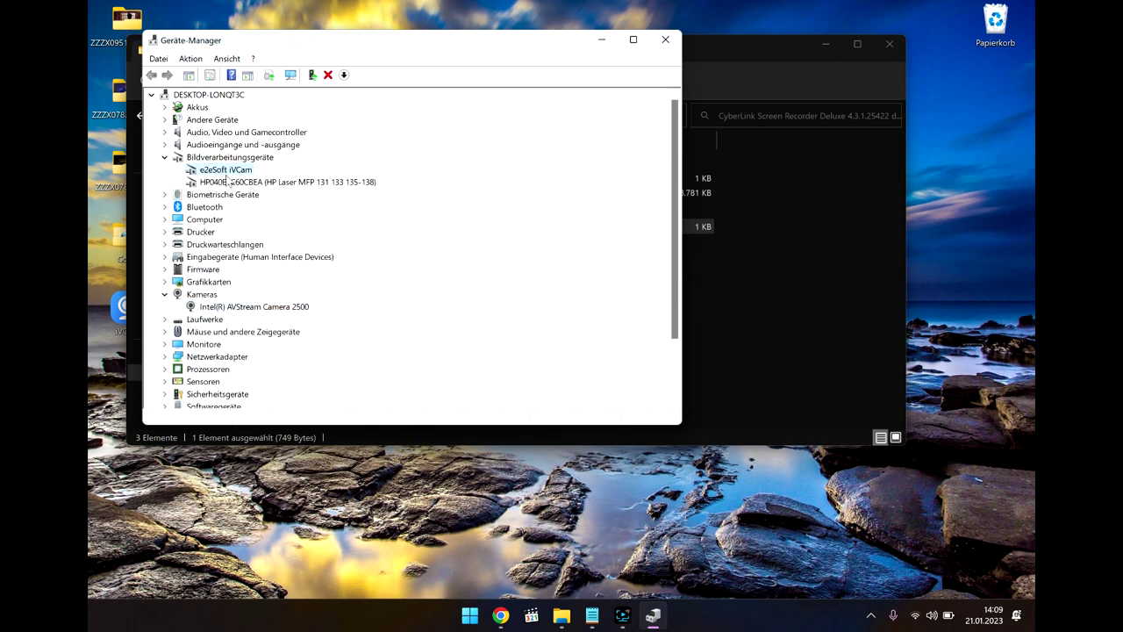
# Switch to File Explorer and open the iVCam program folder at Windows (C:) > Programme > e2eSoft > iVCam.
pyautogui.click(782, 200)
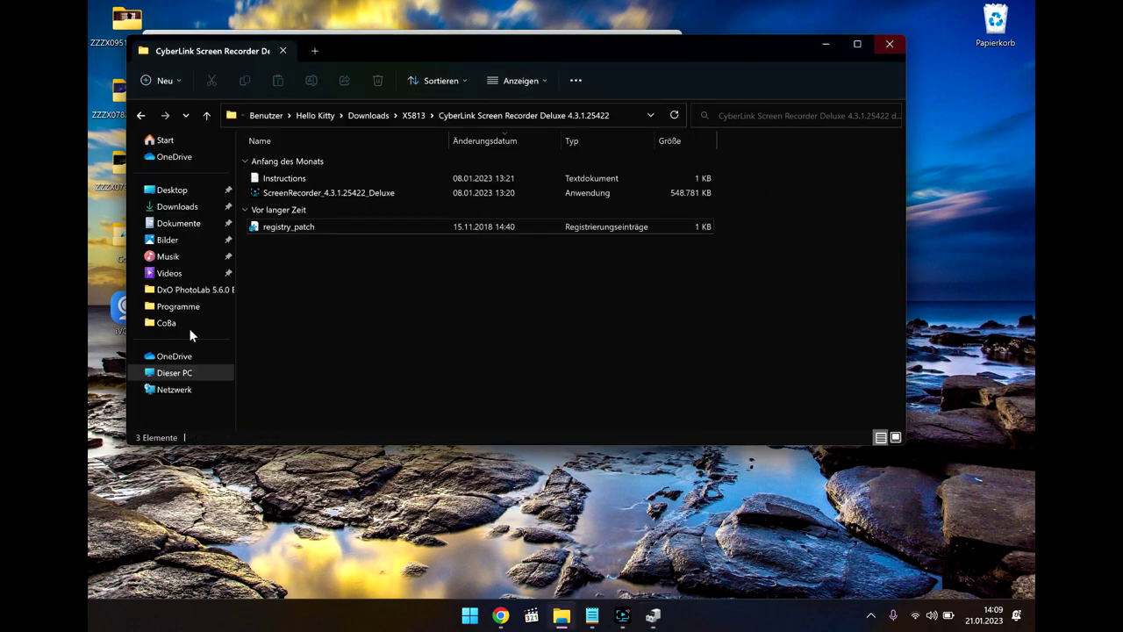
pyautogui.click(175, 374)
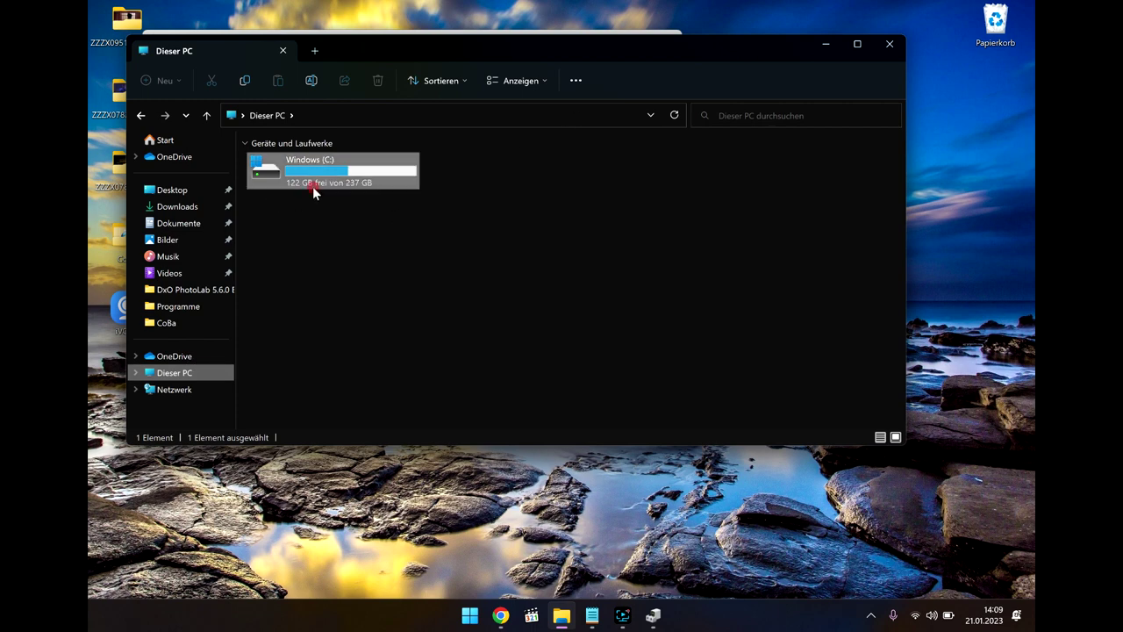
pyautogui.doubleClick(314, 192)
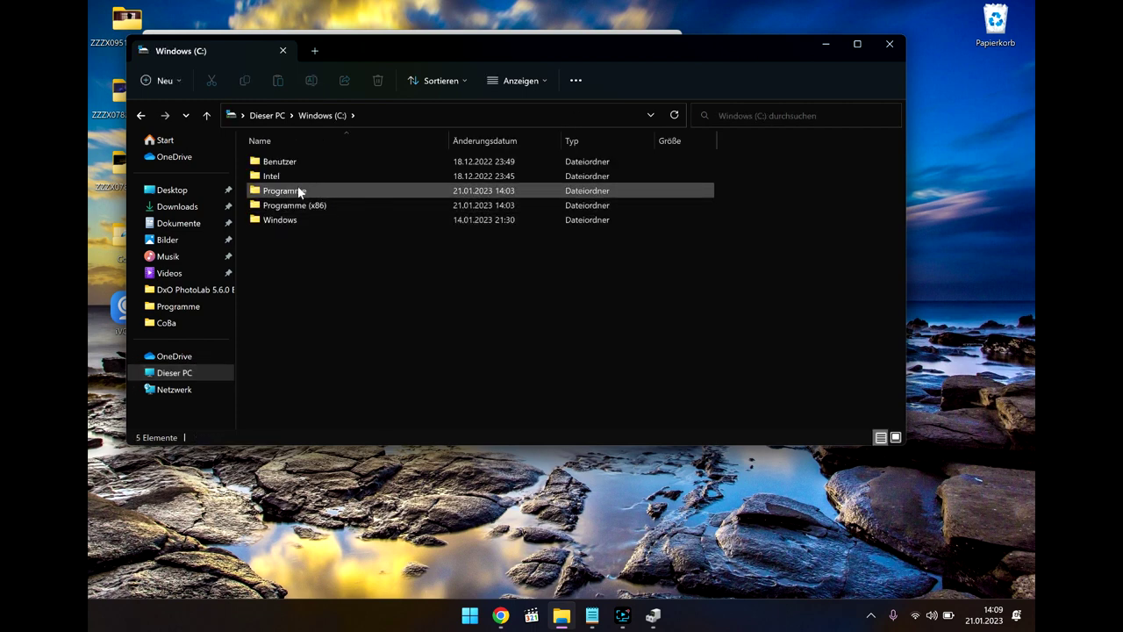
pyautogui.doubleClick(300, 192)
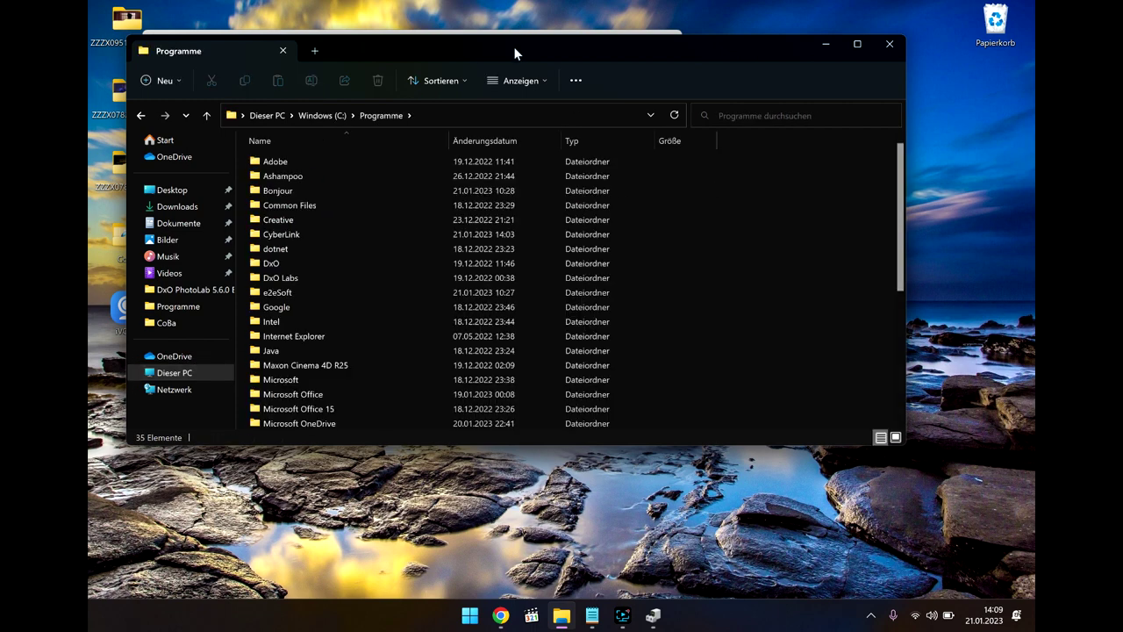
pyautogui.doubleClick(288, 293)
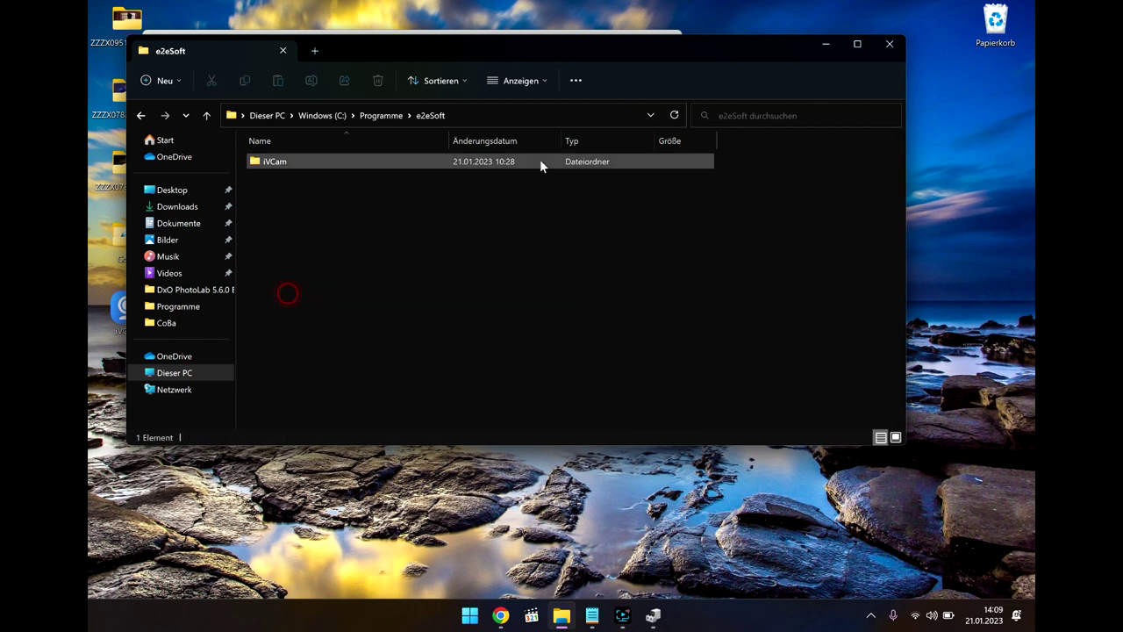
pyautogui.doubleClick(326, 159)
pyautogui.scroll(-1, 361, 320)
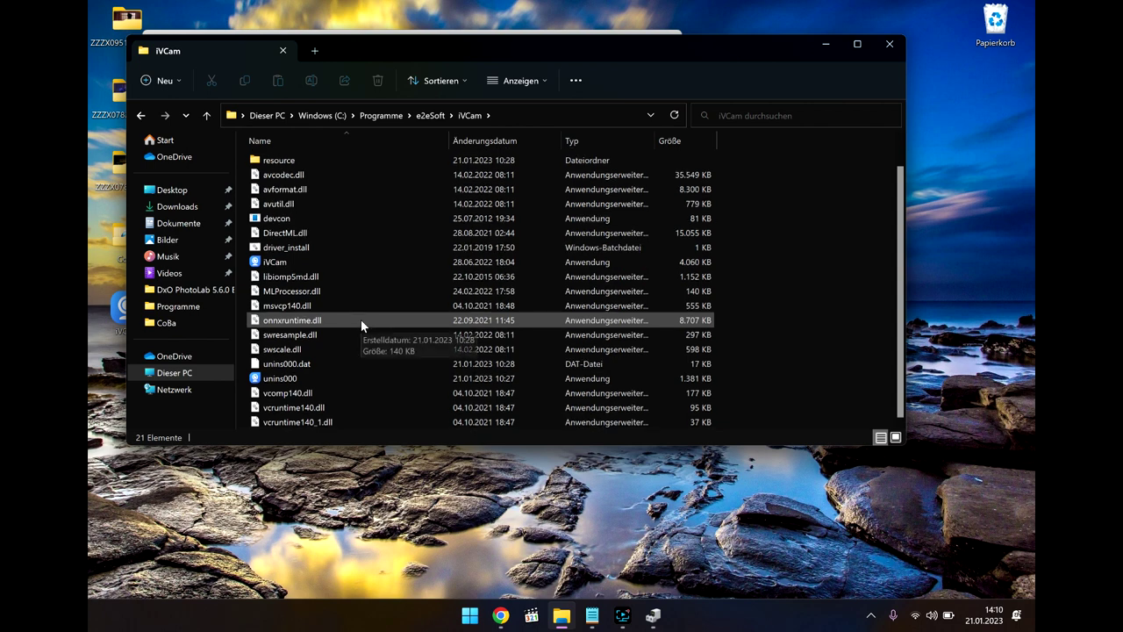
# Run the driver_install batch file from the iVCam folder as administrator.
pyautogui.click(318, 251)
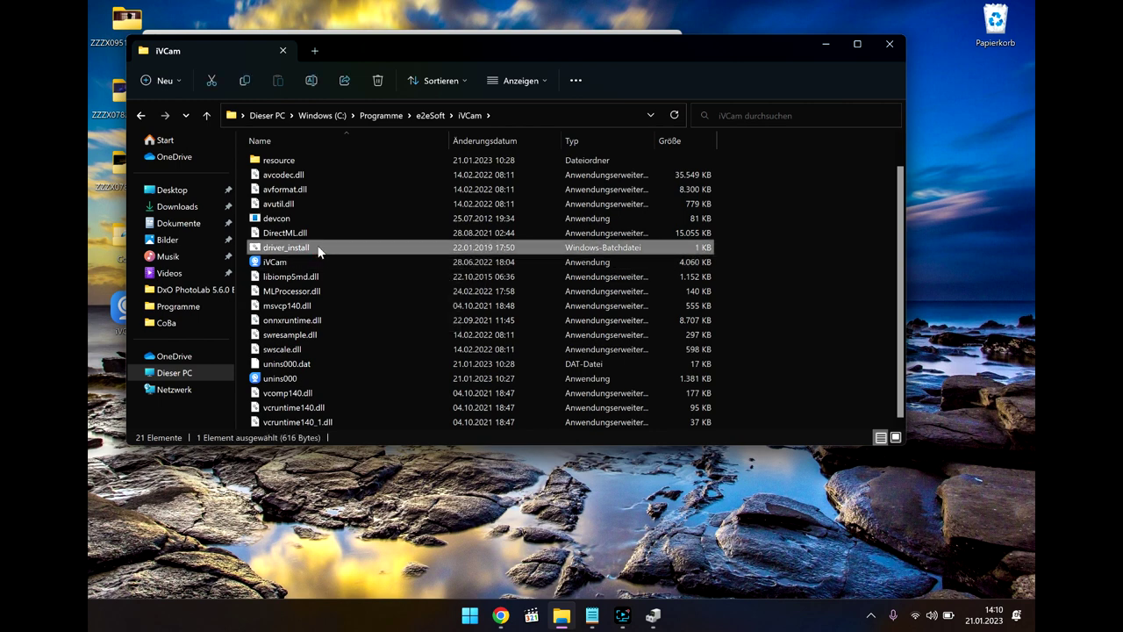
pyautogui.doubleClick(319, 250)
pyautogui.rightClick(318, 249)
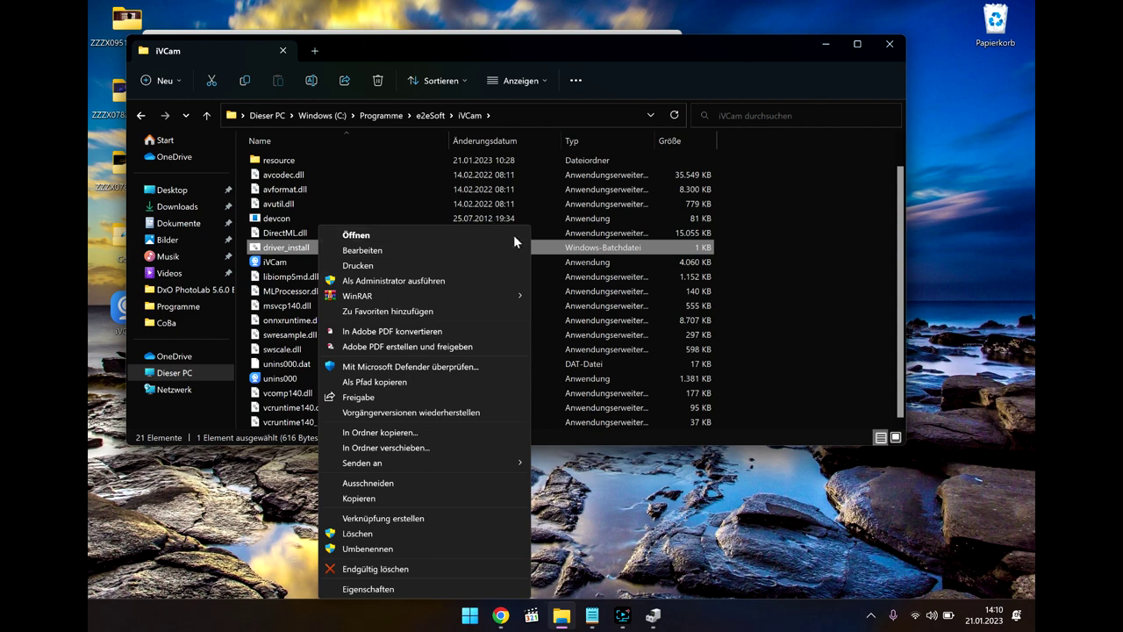
pyautogui.click(375, 281)
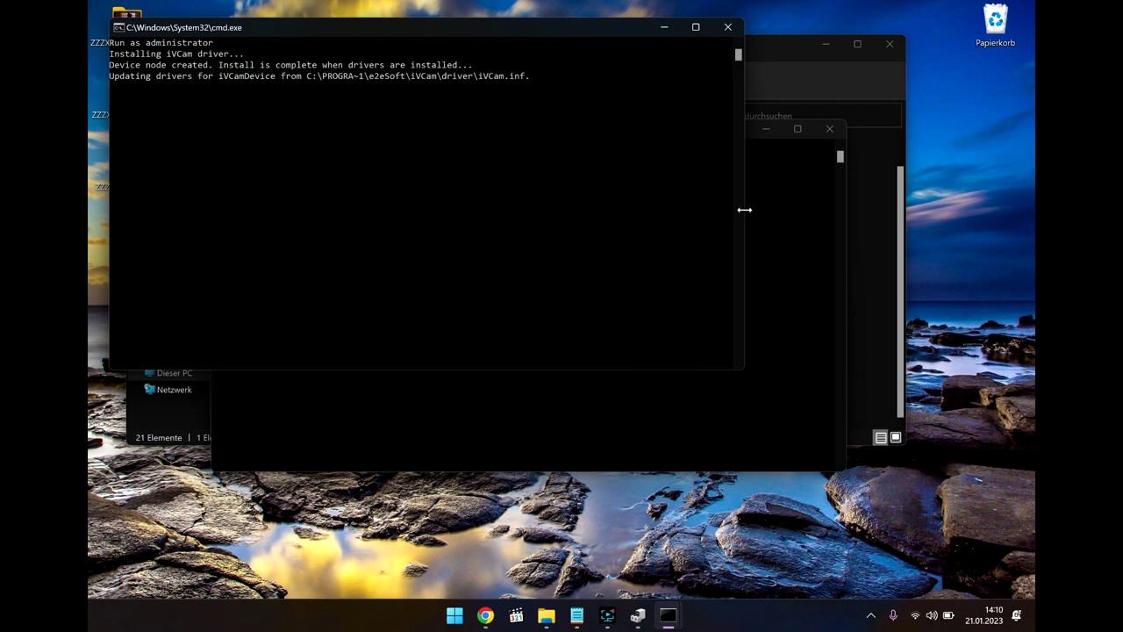
# Complete the iVCam driver installation and dismiss both of its console windows.
pyautogui.click(809, 266)
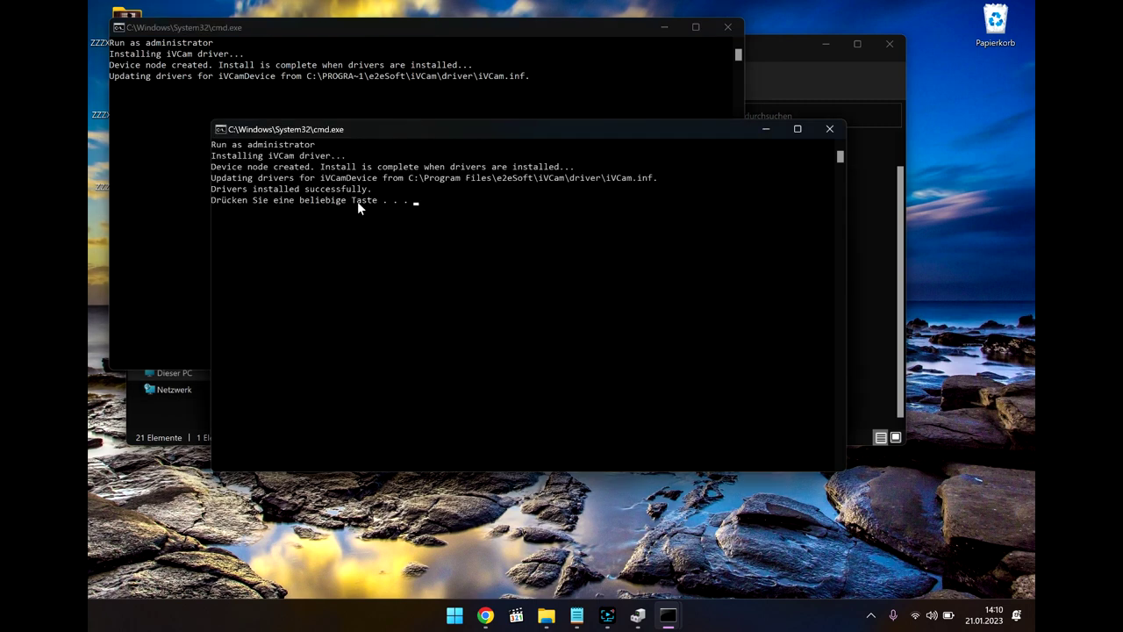
pyautogui.press('Return')
pyautogui.click(599, 208)
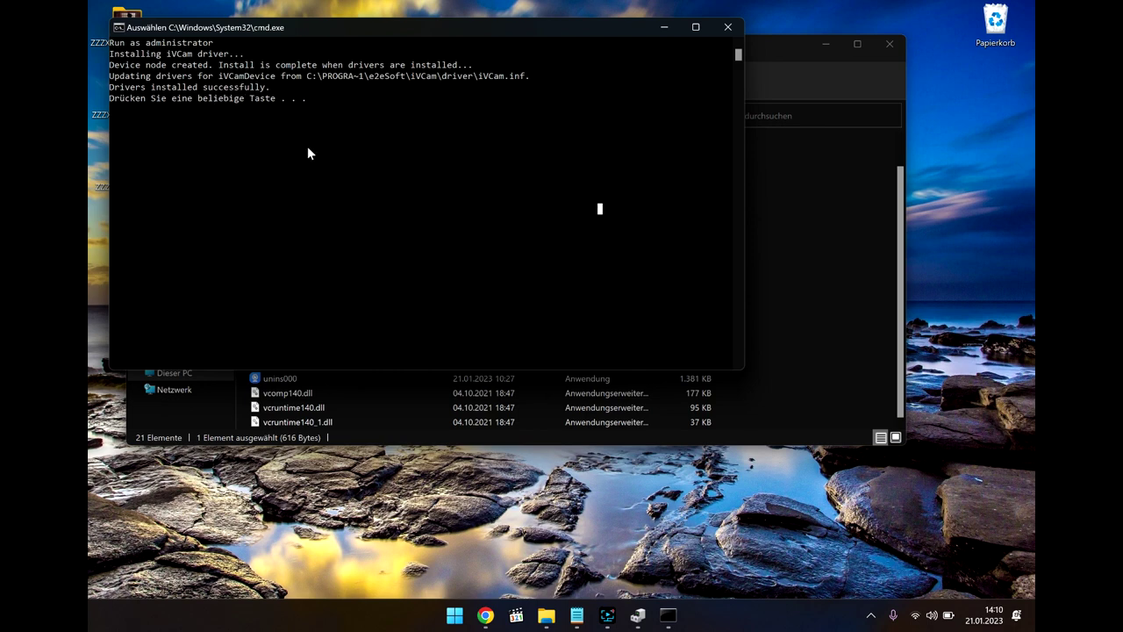
pyautogui.press('Escape')
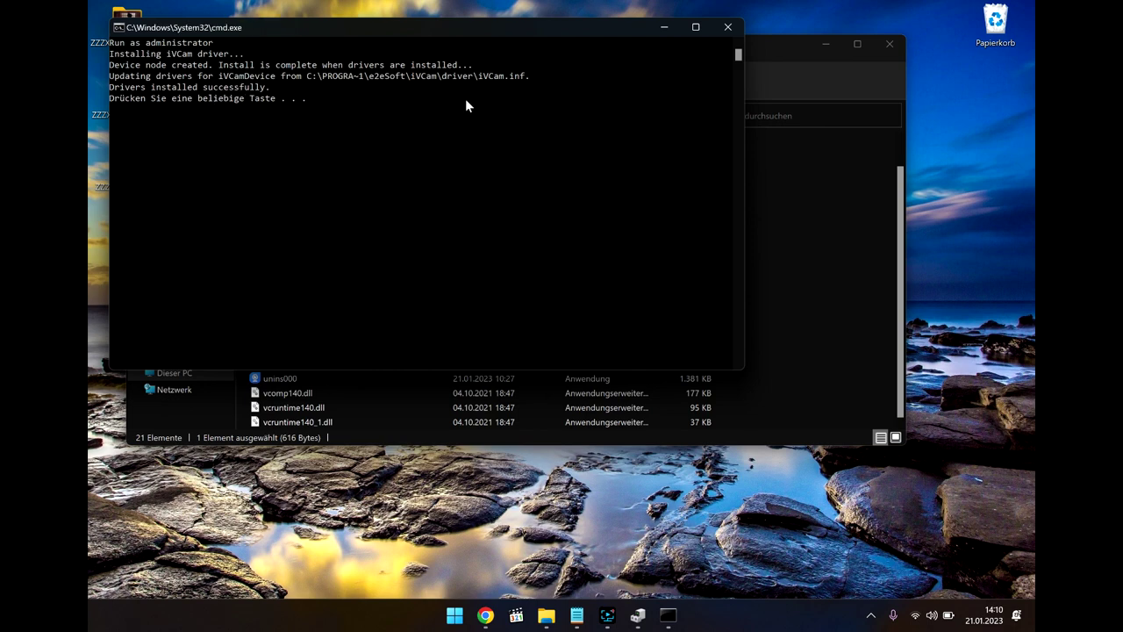
pyautogui.press('Return')
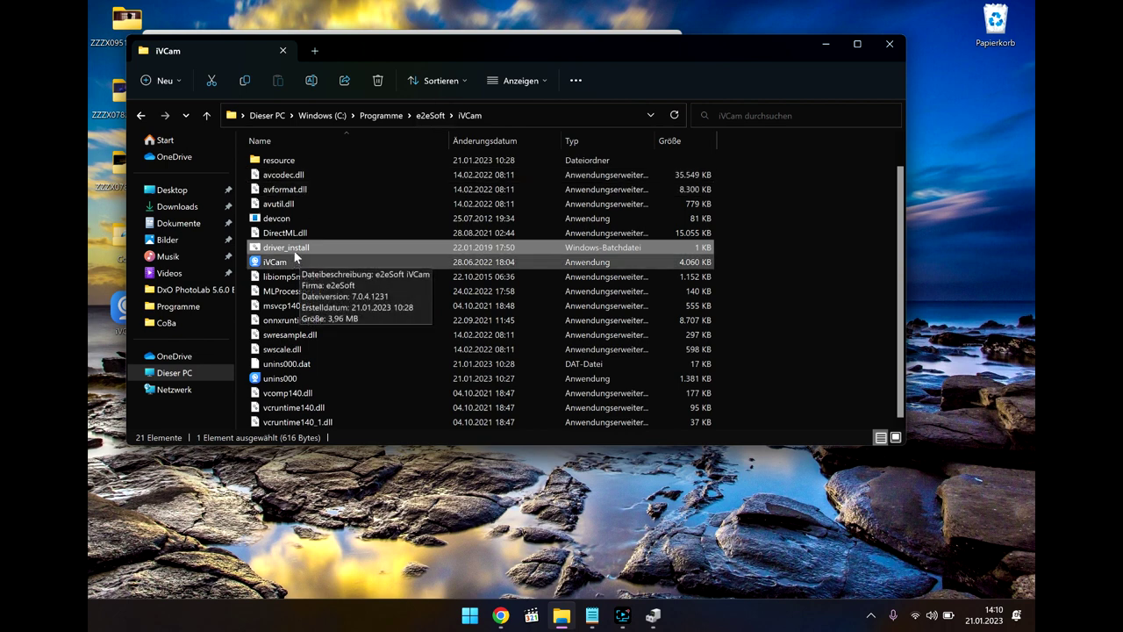
# Run the driver_install batch file once more from the iVCam folder and minimize File Explorer.
pyautogui.doubleClick(296, 251)
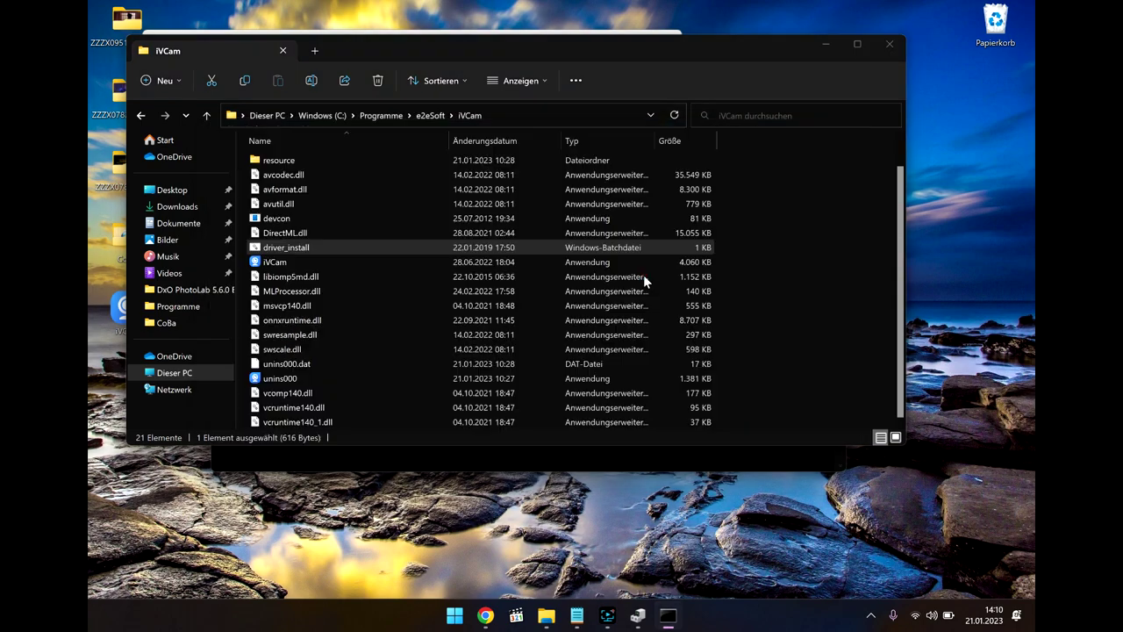
pyautogui.click(643, 276)
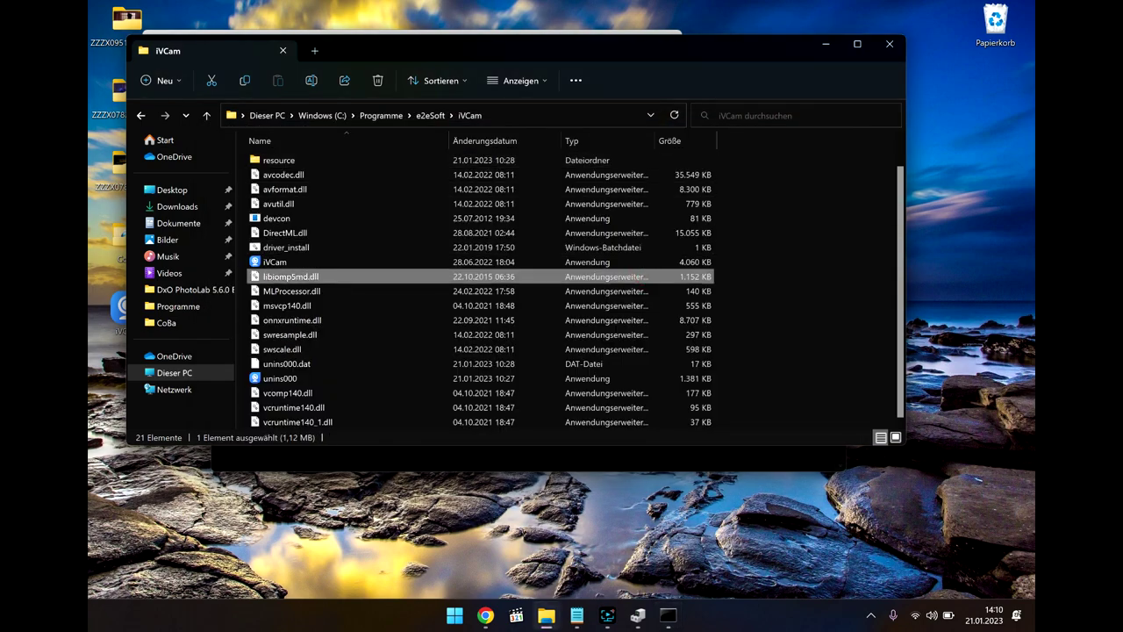
pyautogui.click(827, 40)
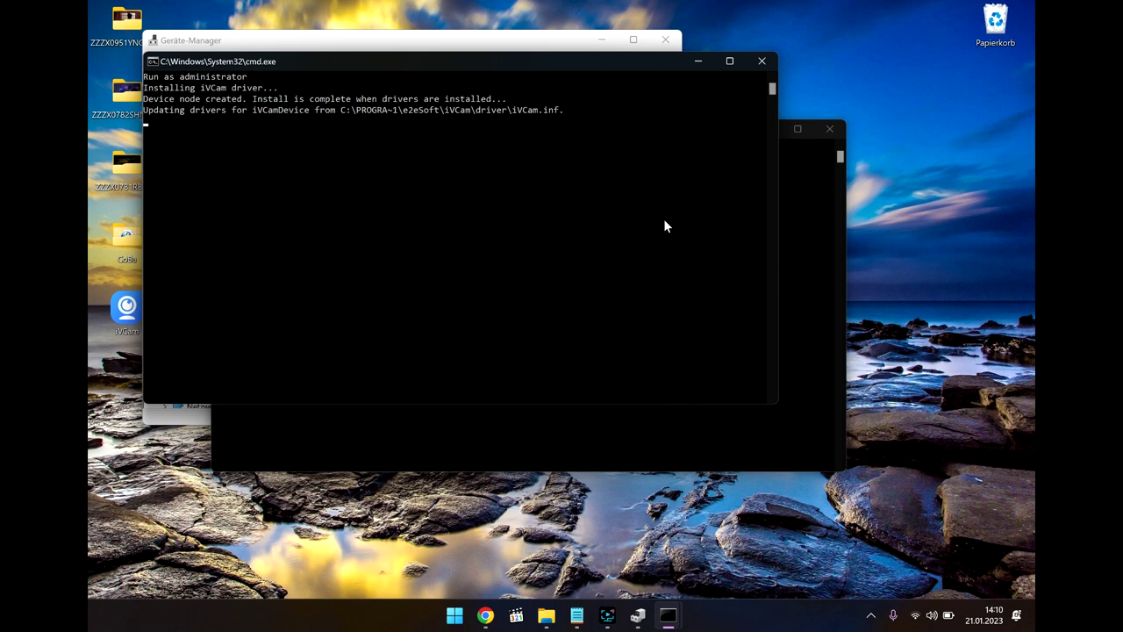
# Dismiss both console windows of the repeated iVCam driver installation to return to Device Manager.
pyautogui.click(812, 321)
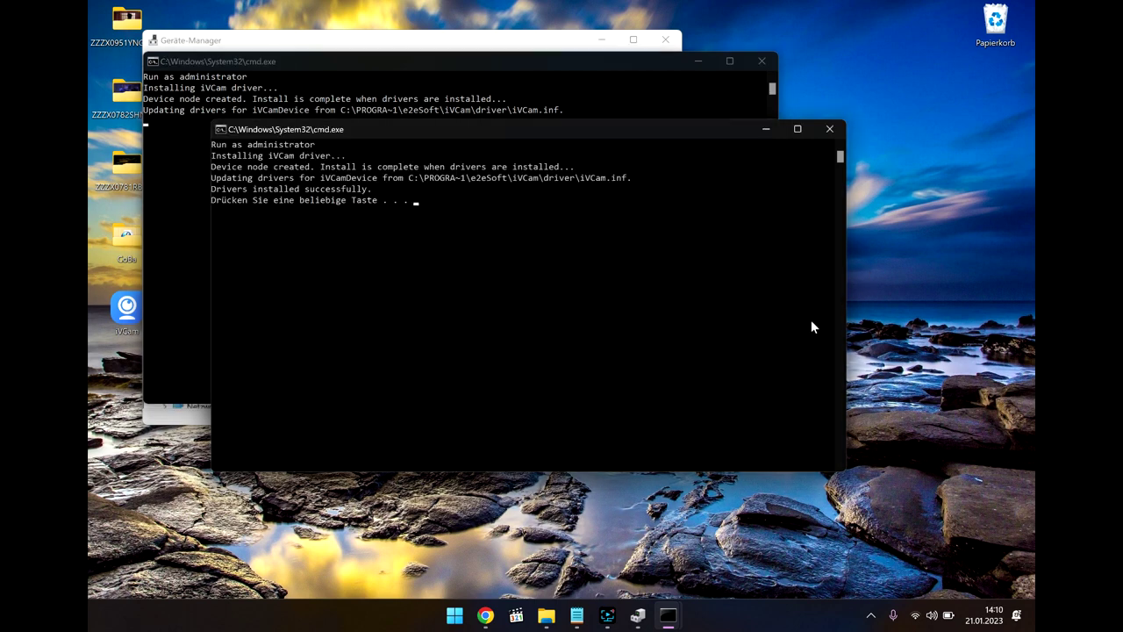
pyautogui.press('Return')
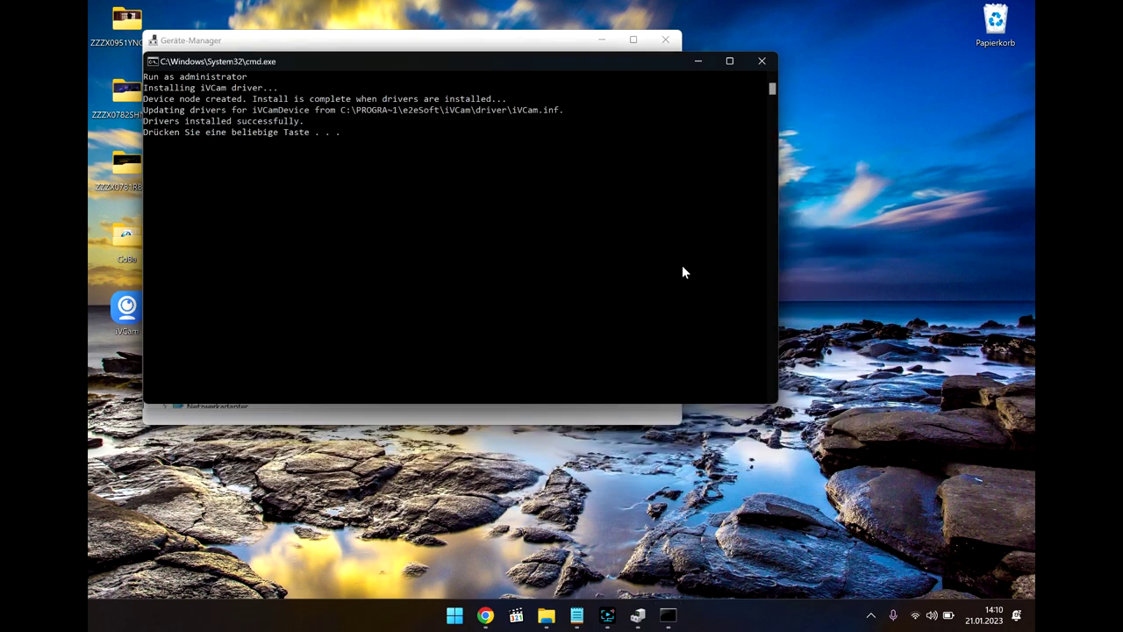
pyautogui.click(685, 269)
pyautogui.press('Return')
pyautogui.click(465, 238)
pyautogui.press('Return')
pyautogui.click(477, 167)
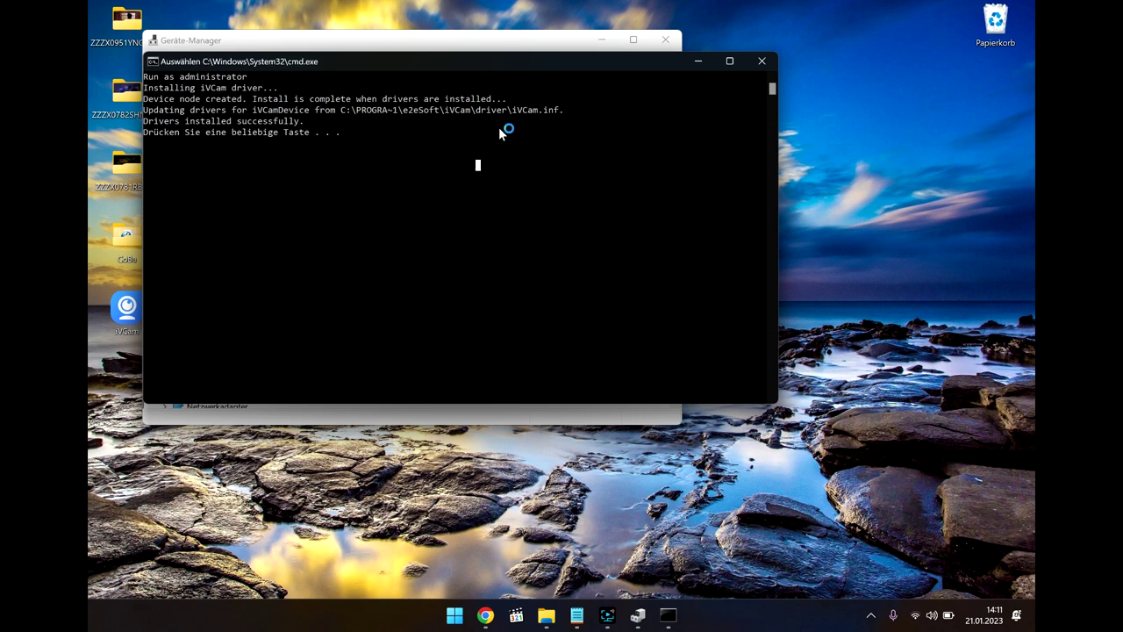
pyautogui.press('Return')
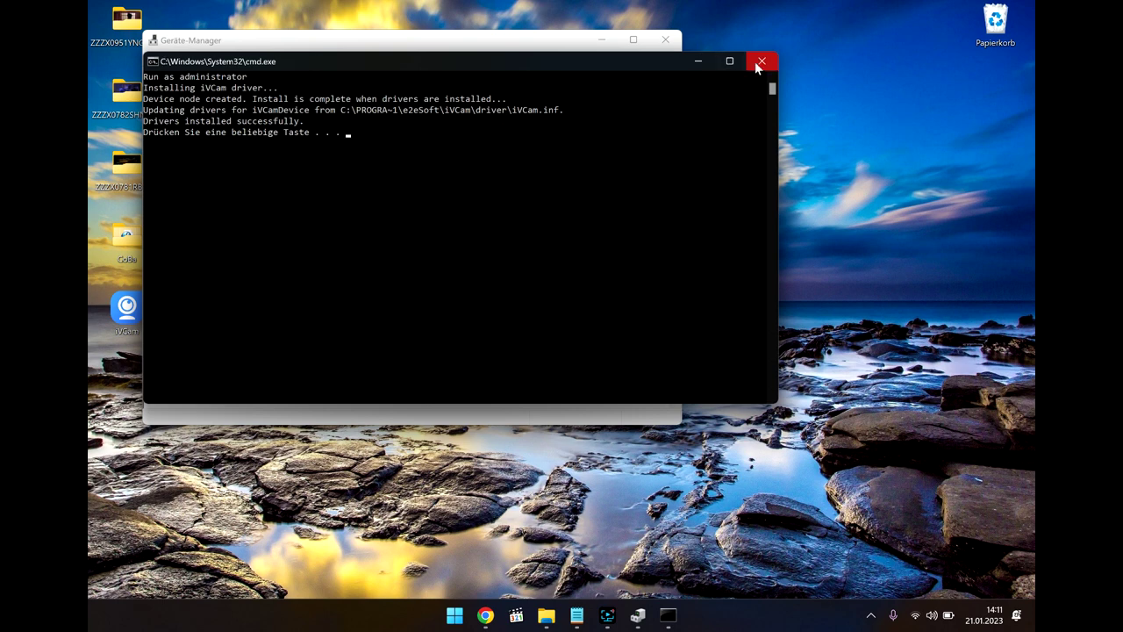
pyautogui.click(755, 64)
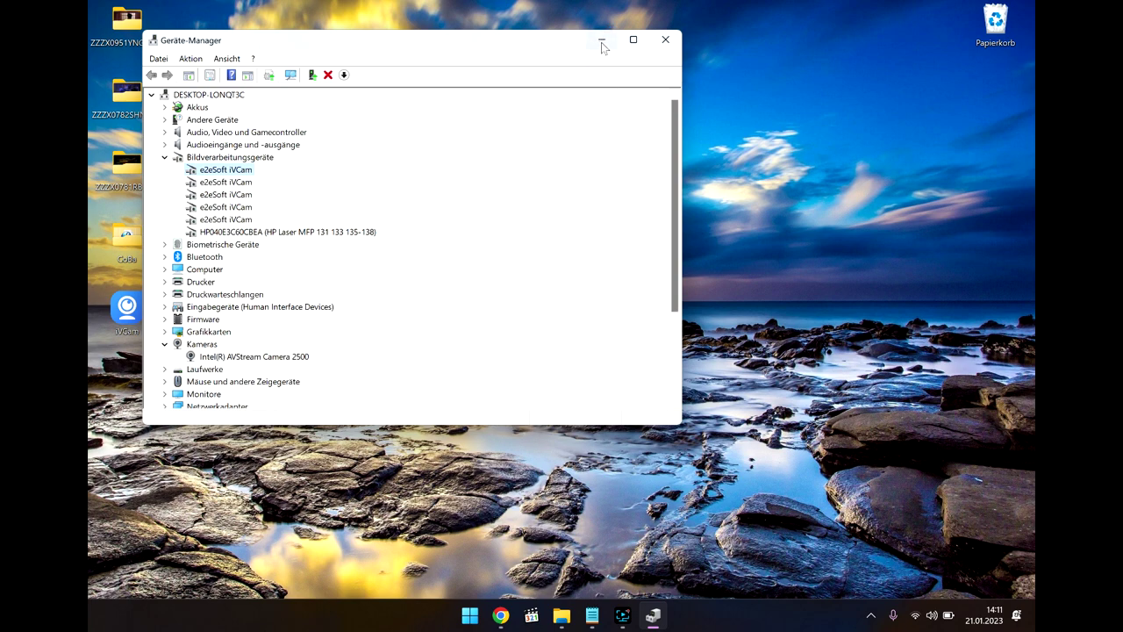
# Minimize Device Manager to clear the desktop around the iVCam shortcut.
pyautogui.click(602, 41)
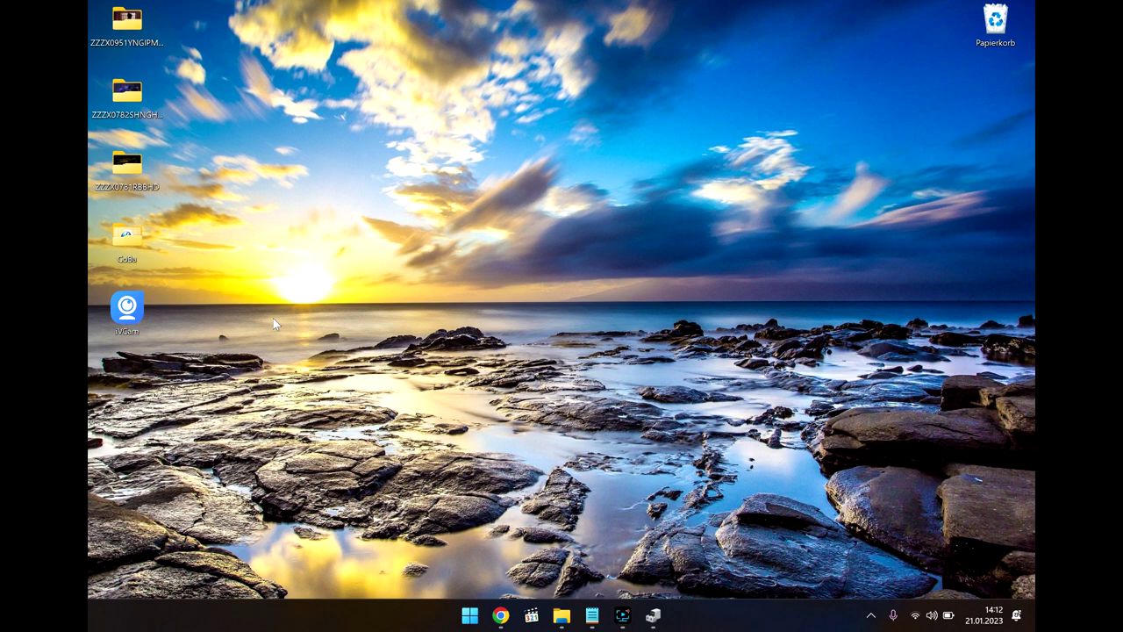
pyautogui.click(116, 302)
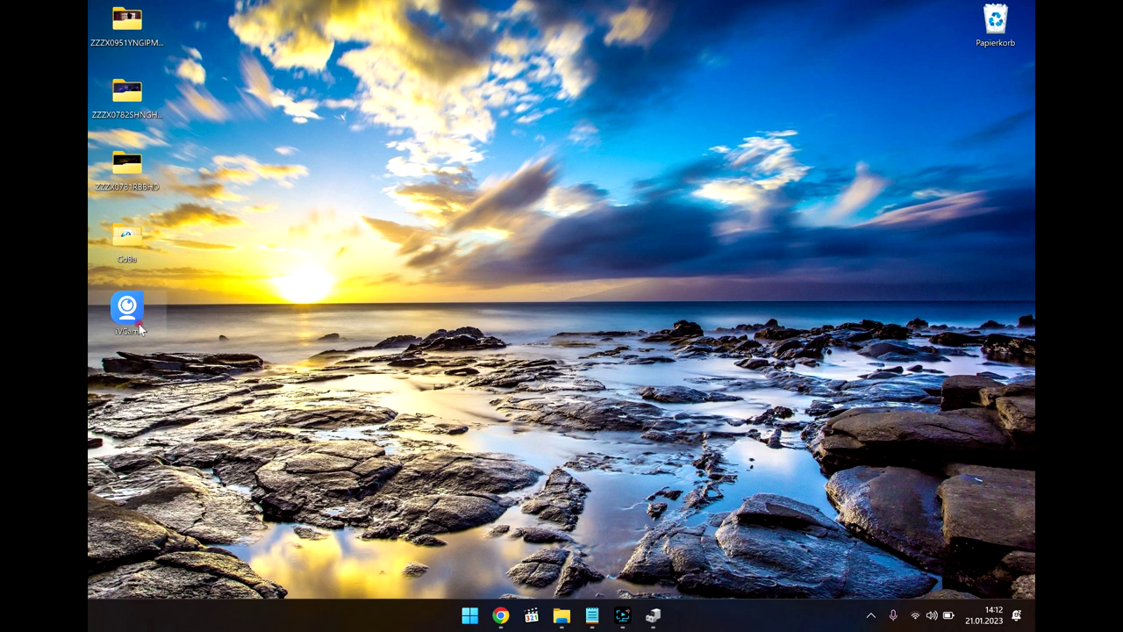
pyautogui.click(458, 351)
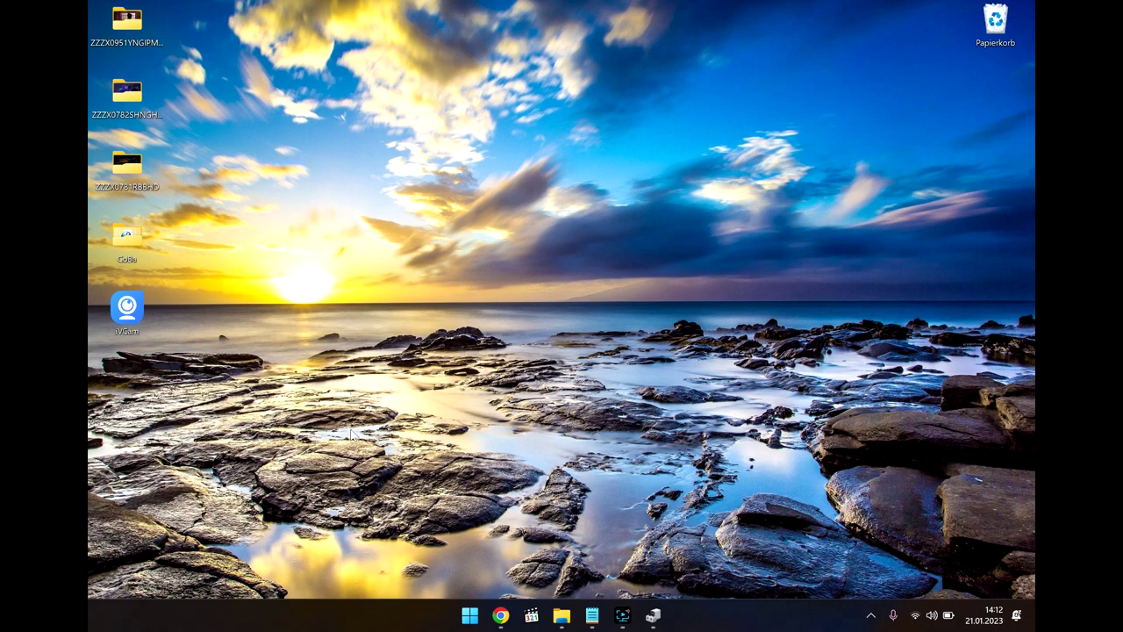
# Switch to Chrome and examine the connectors of the Creative Soundblaster X-Fi Surround 5.1 Pro USB in the open hackintosh-forum.de thread.
pyautogui.click(502, 618)
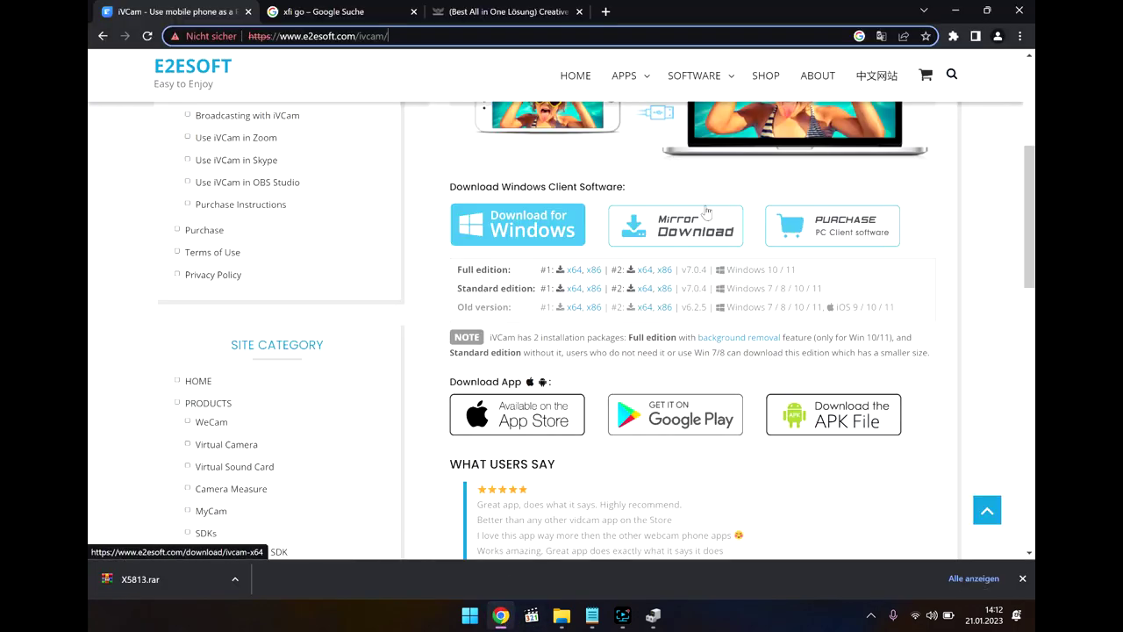
pyautogui.click(360, 11)
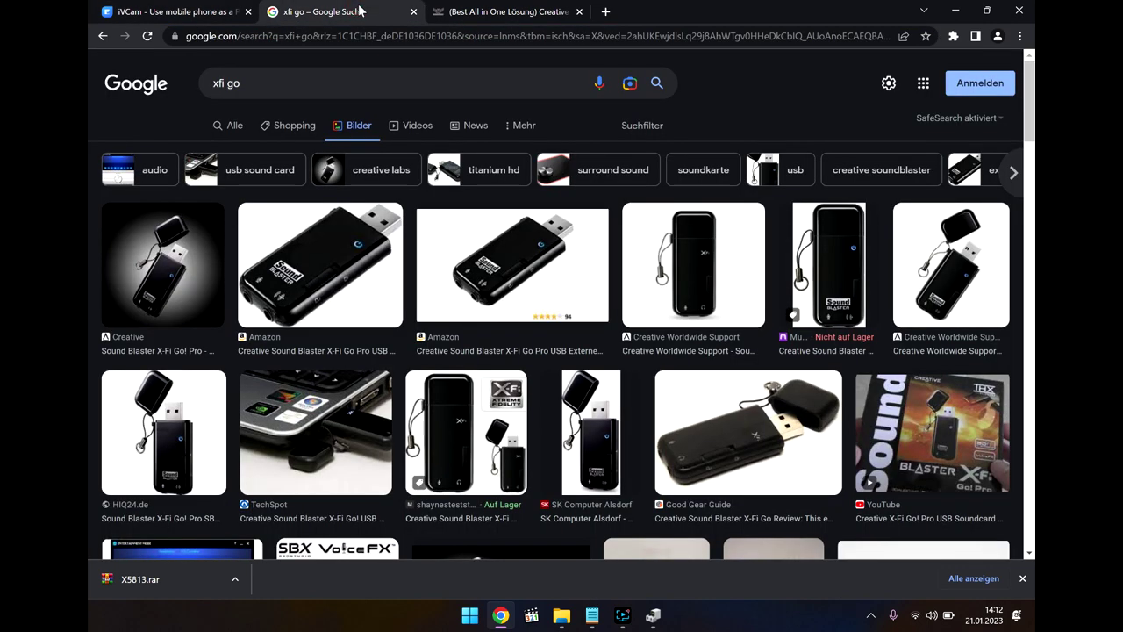
pyautogui.click(494, 12)
pyautogui.scroll(-1, 610, 327)
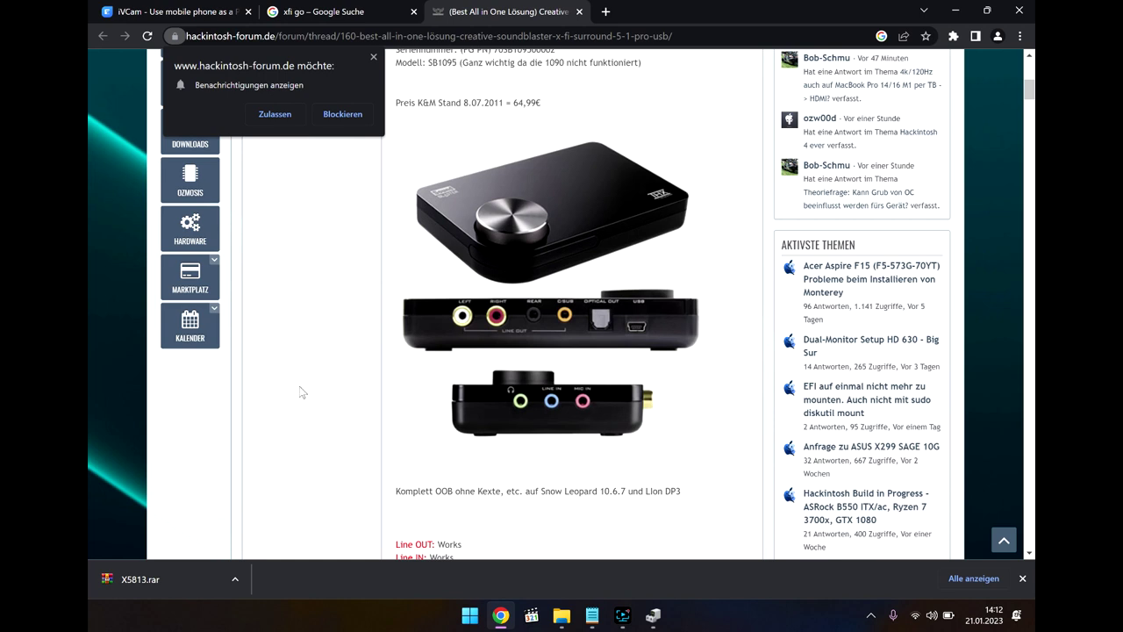
pyautogui.scroll(-2, 459, 430)
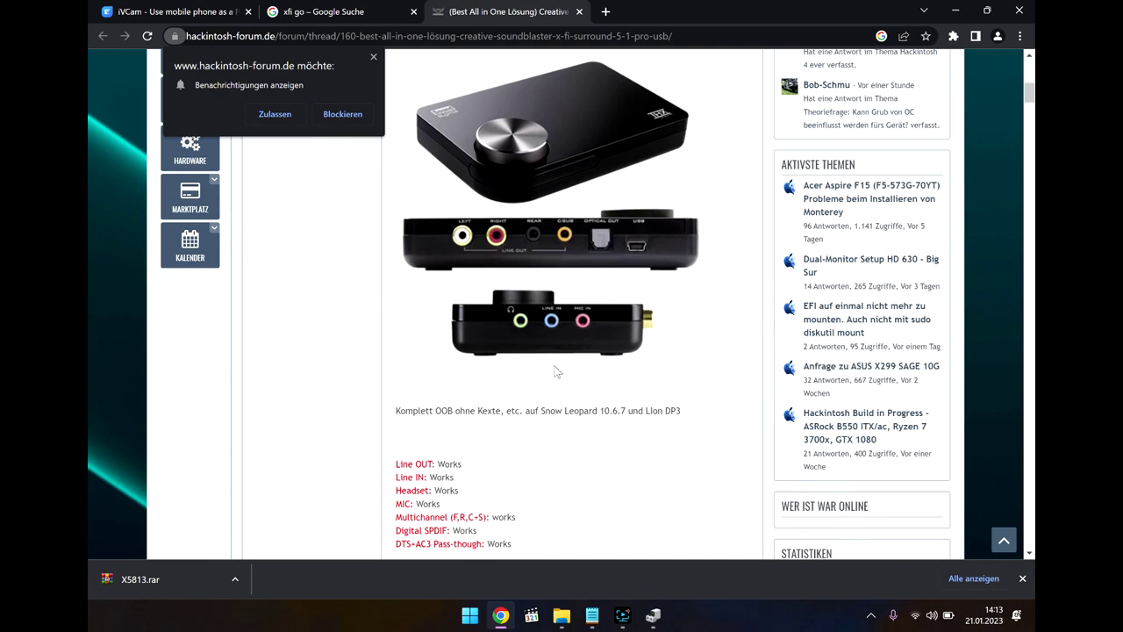
pyautogui.scroll(-3, 556, 369)
pyautogui.scroll(-4, 555, 370)
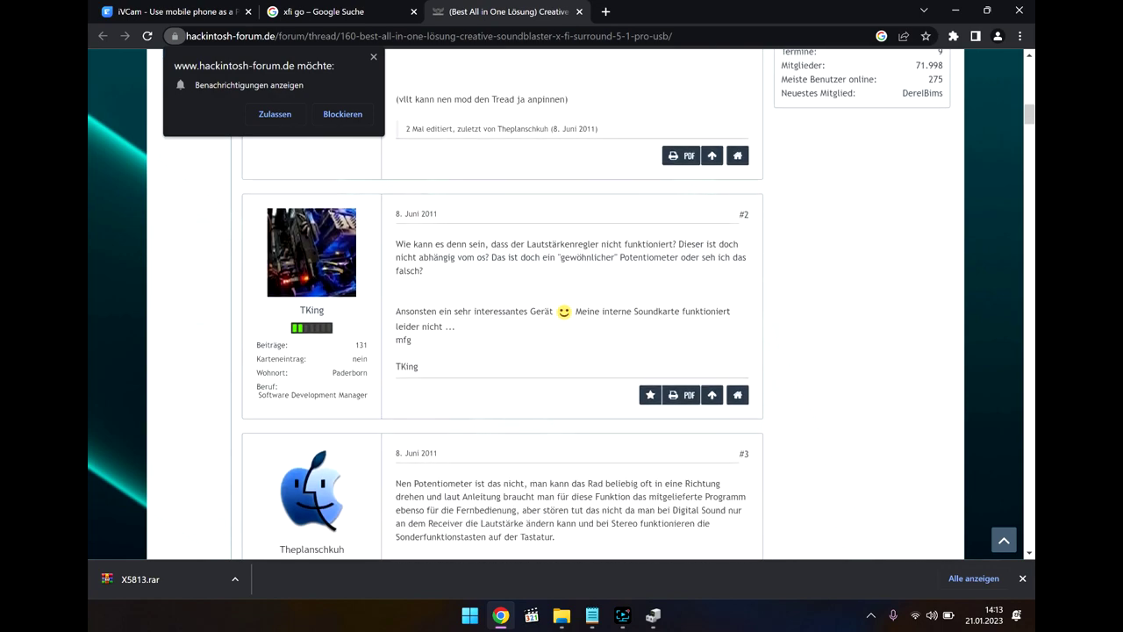
pyautogui.press('Home')
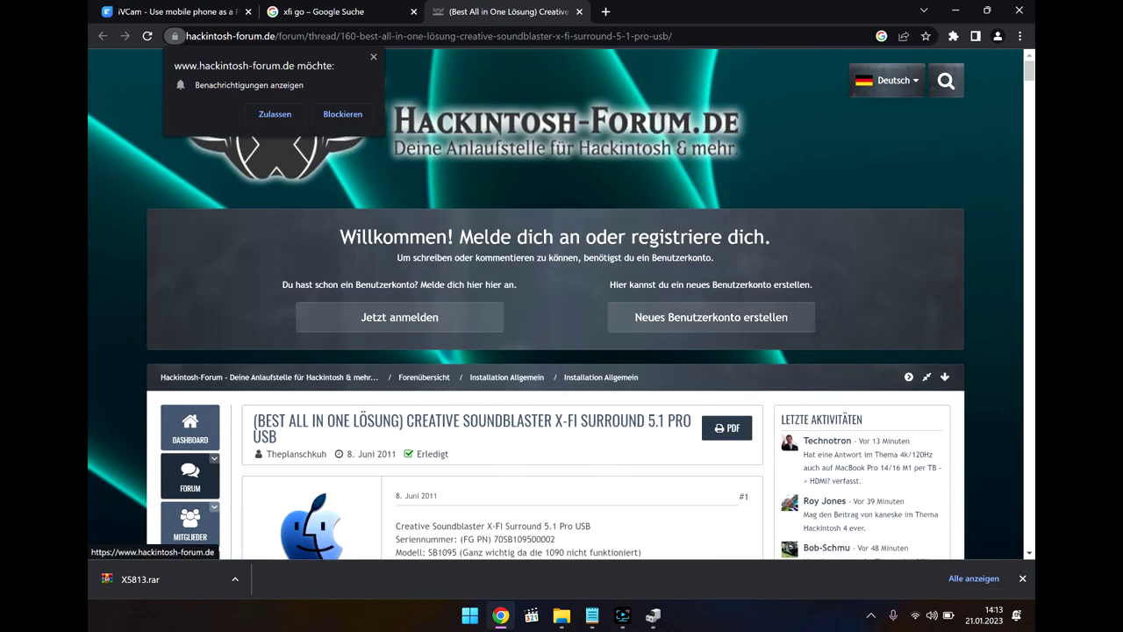
# Look through the Google image results for "xfi go" to examine the Sound Blaster X-Fi Go! Pro USB sound card and its connectors.
pyautogui.click(370, 11)
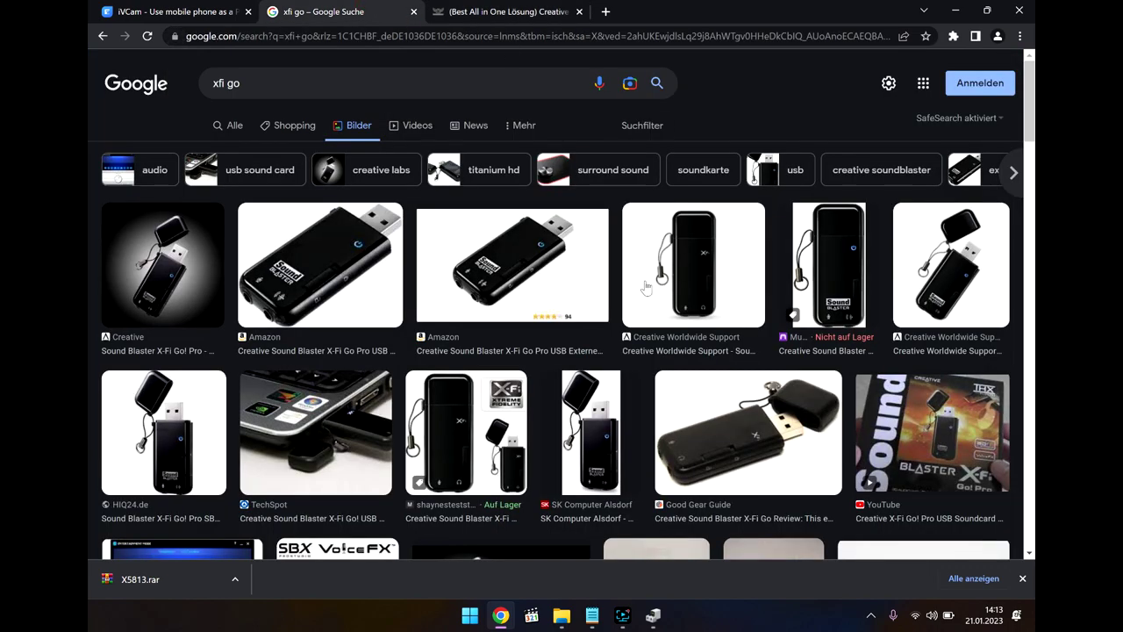
pyautogui.scroll(-4, 509, 426)
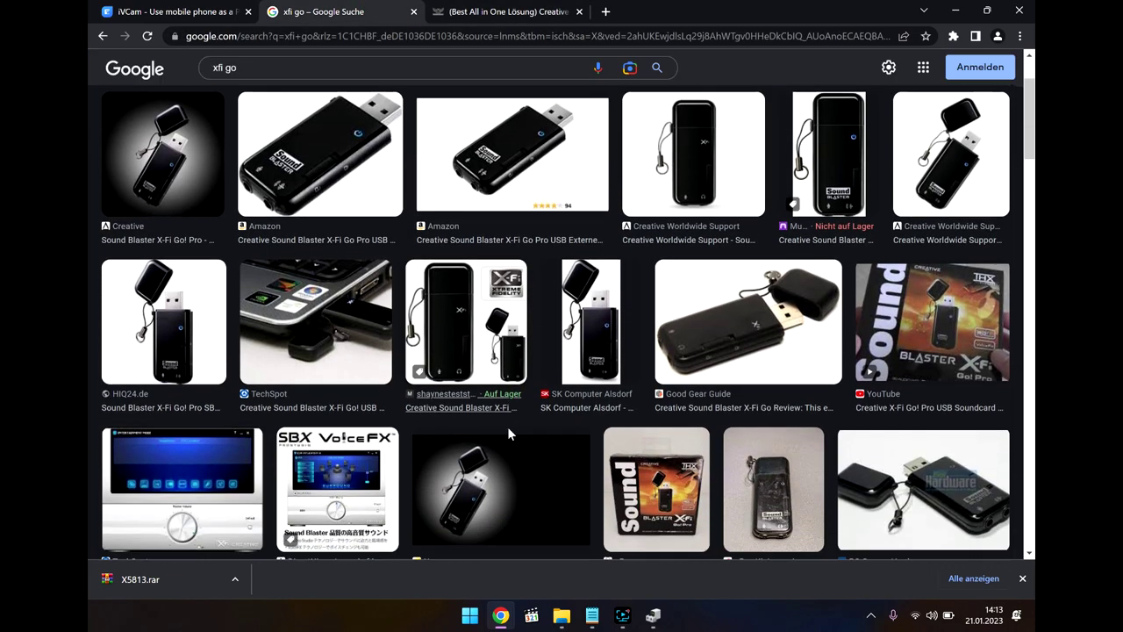
pyautogui.scroll(-5, 517, 429)
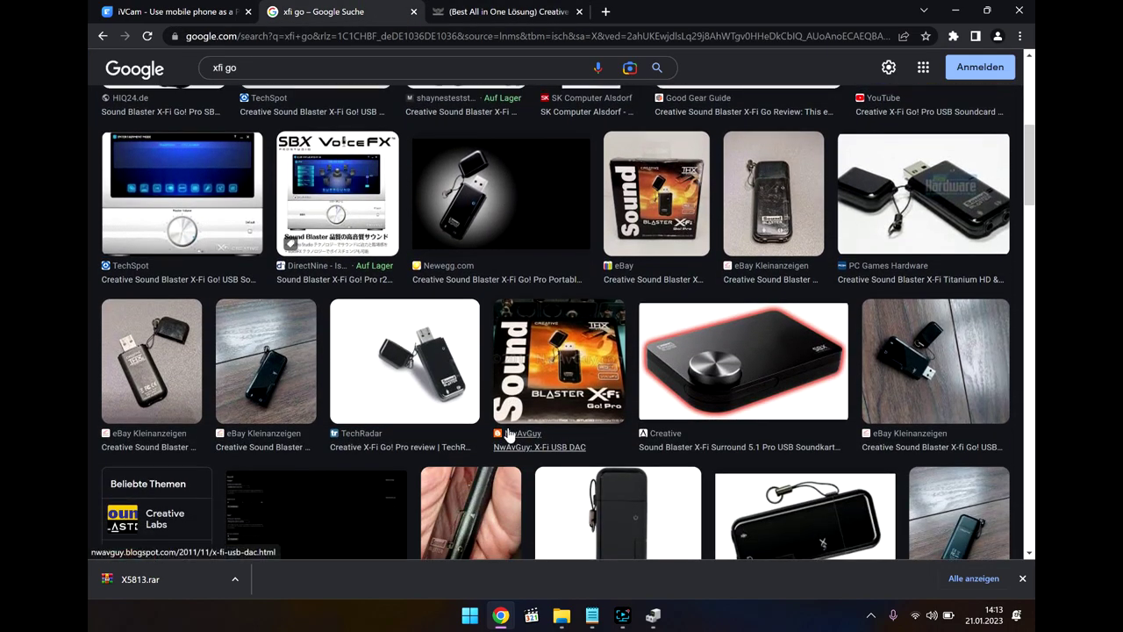
pyautogui.scroll(-1, 509, 433)
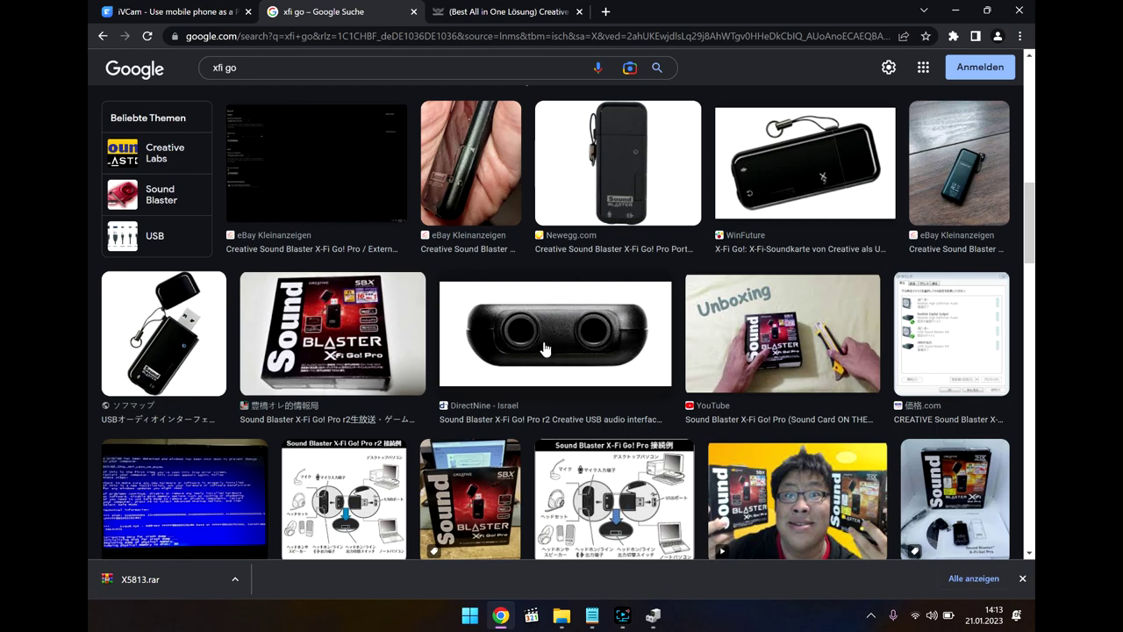
pyautogui.scroll(-5, 576, 350)
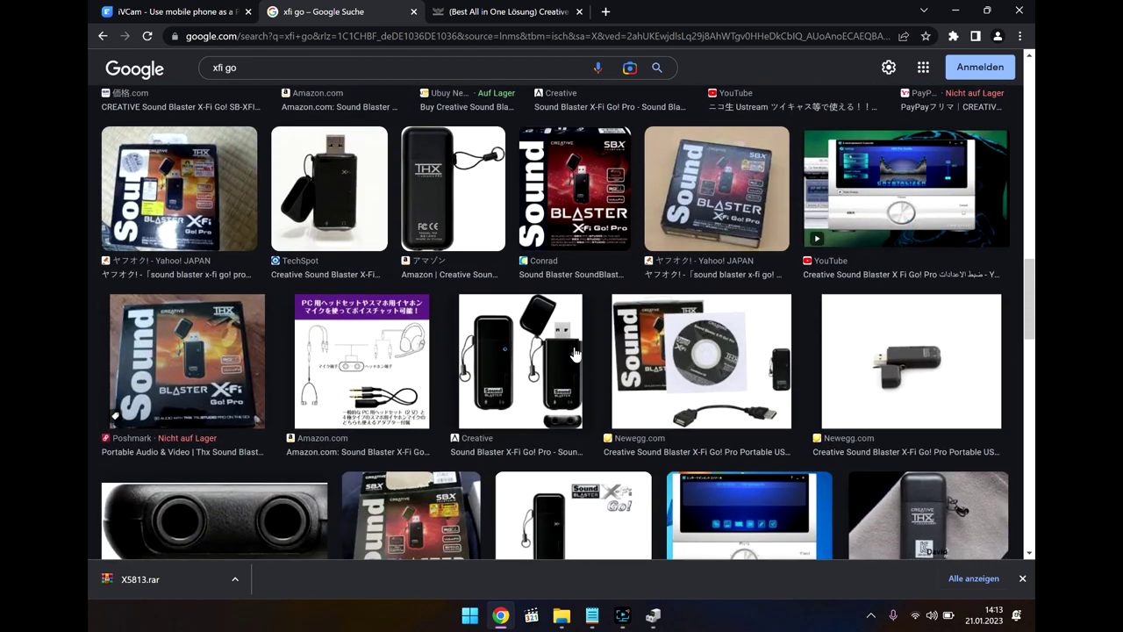
pyautogui.scroll(-1, 571, 347)
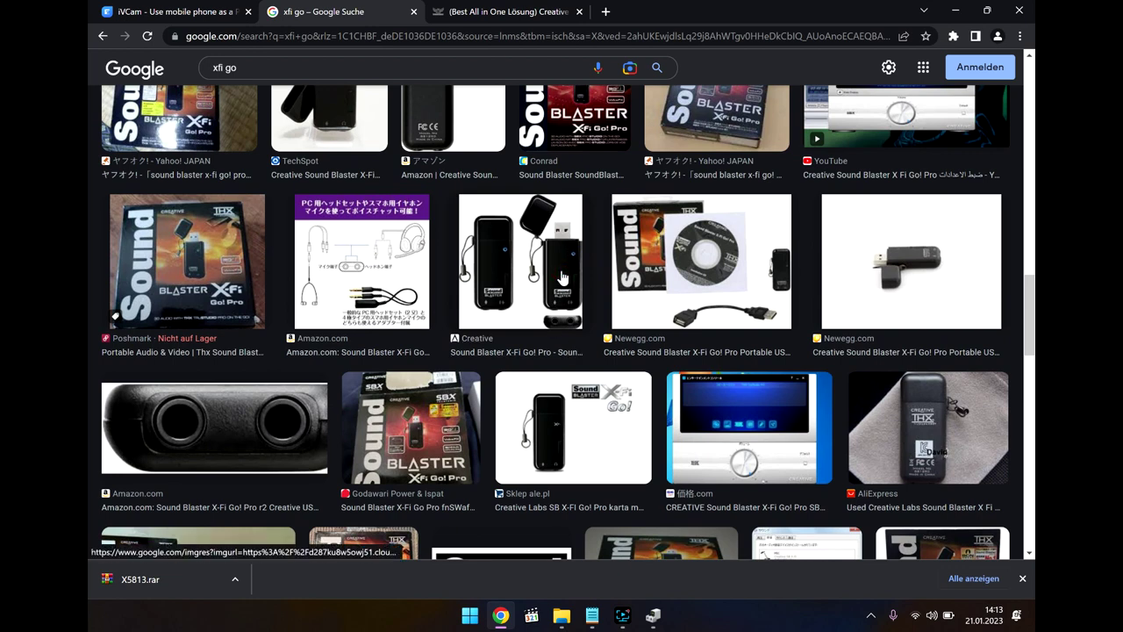